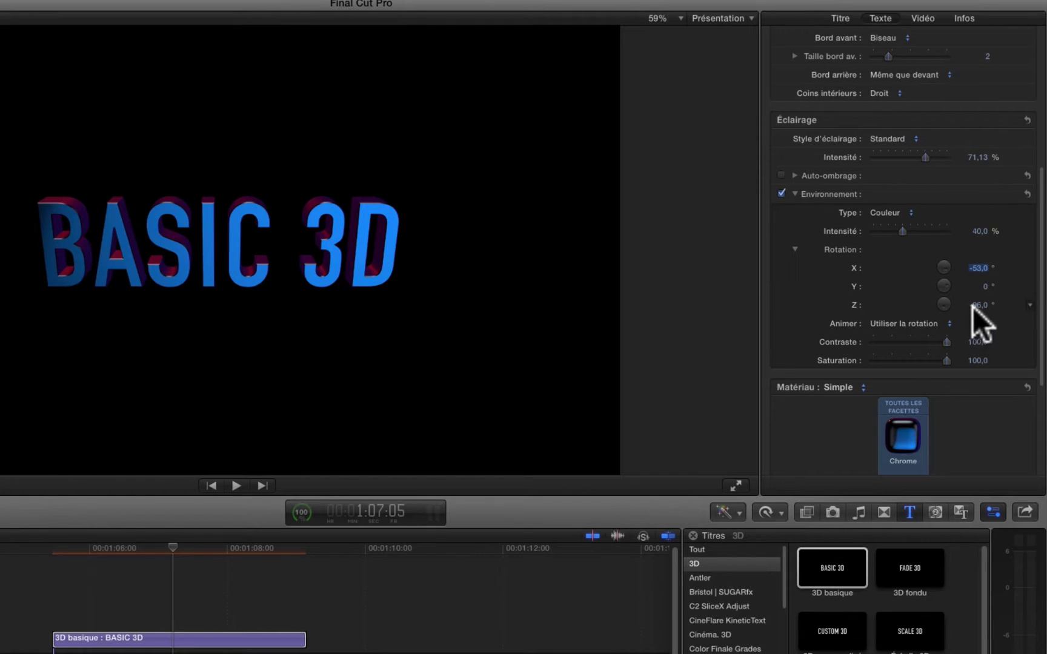
# Set the BASIC 3D title's environment rotation to -8° on Y and -108° on Z, and inspect the environment intensity's keyframe options.
pyautogui.moveTo(974, 304)
pyautogui.mouseDown()
pyautogui.moveTo(979, 320)
pyautogui.moveTo(978, 282)
pyautogui.moveTo(994, 268)
pyautogui.moveTo(985, 285)
pyautogui.mouseUp()
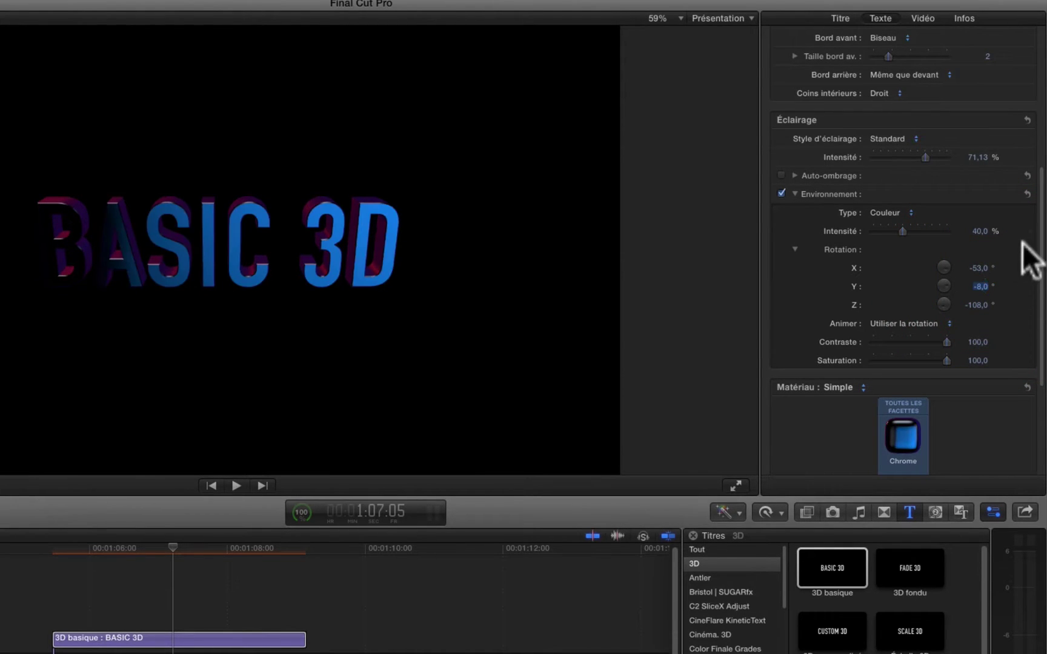
pyautogui.rightClick(995, 234)
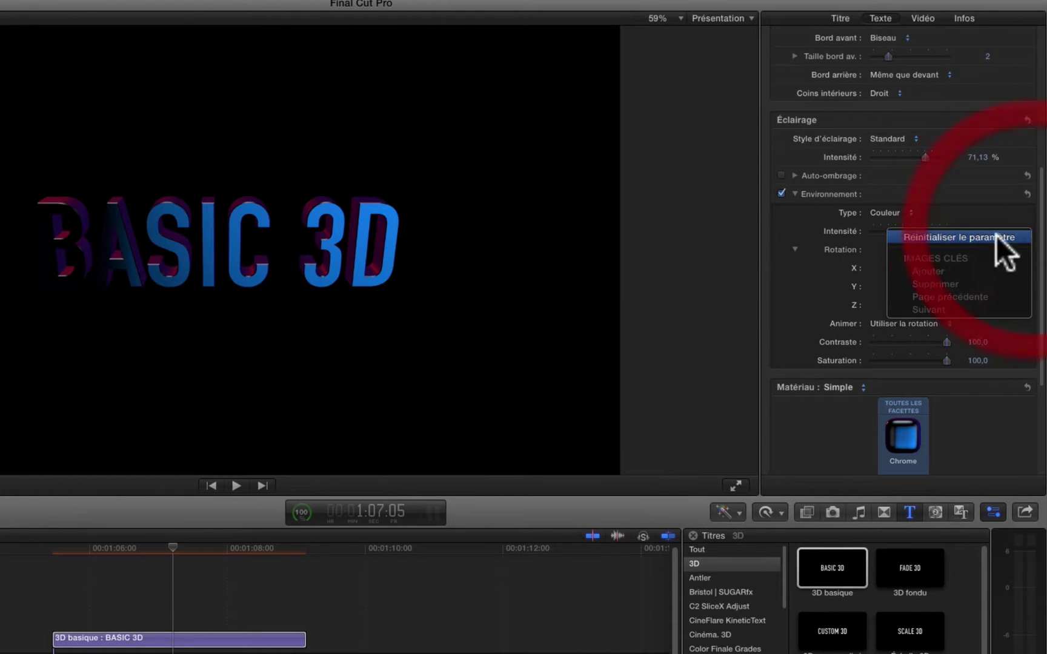
pyautogui.click(948, 297)
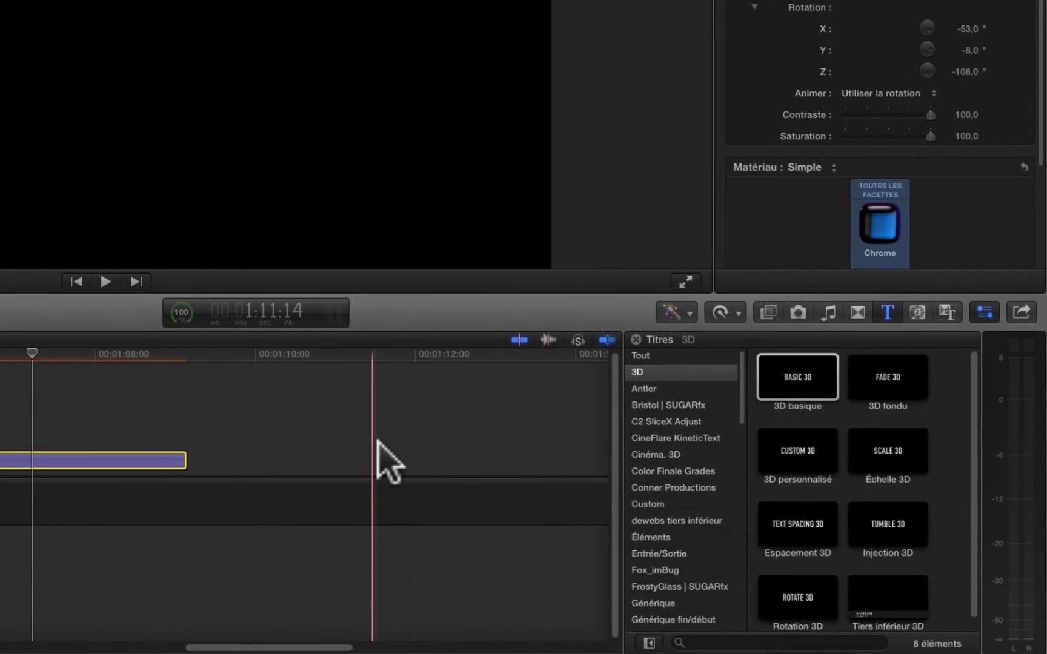
# Add the 3D lumiere generator from the Deveze gene category to the timeline after the BASIC 3D title.
pyautogui.click(917, 312)
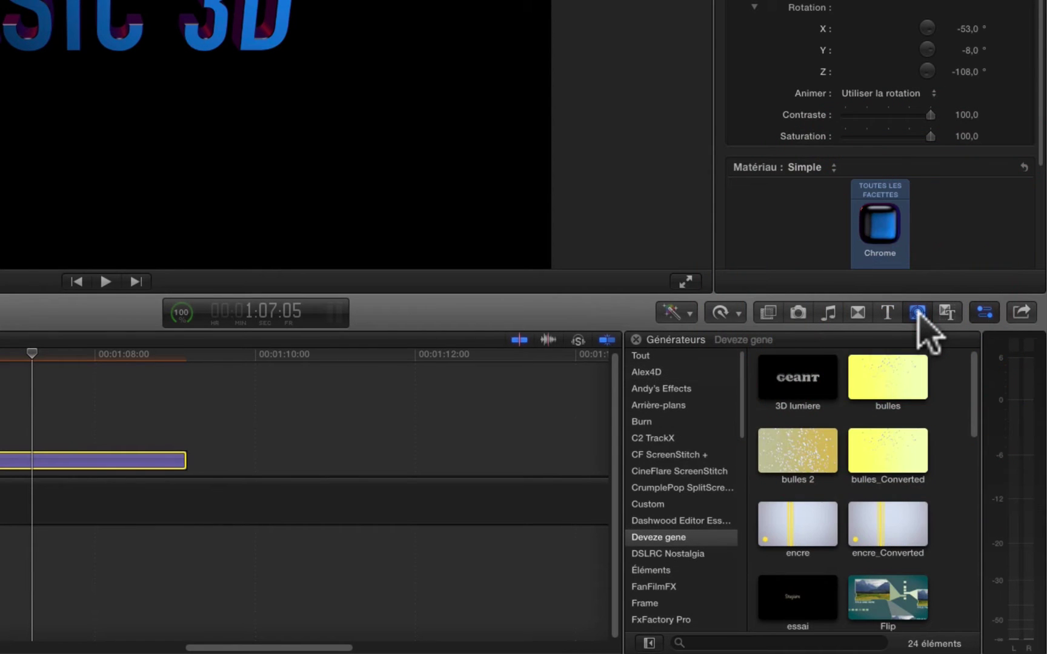
pyautogui.click(786, 384)
pyautogui.moveTo(787, 383); pyautogui.dragTo(249, 445)
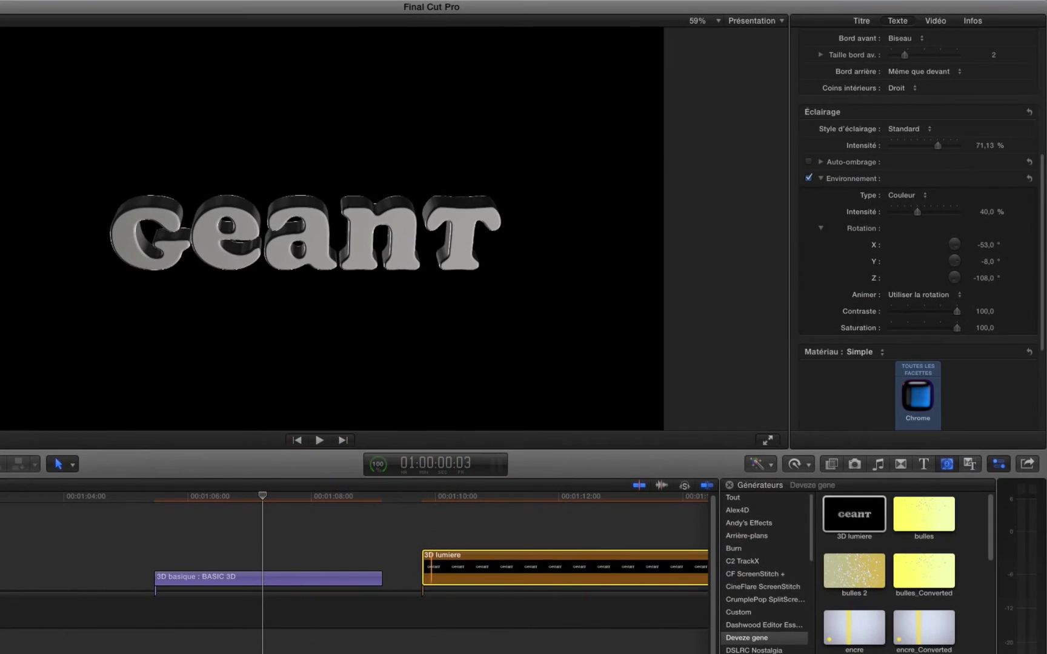
# At 1:15:02 in the 3D lumiere generator, set its published X.Rot. Envir parameter to 0° and add a keyframe.
pyautogui.hscroll(10, 357, 545)
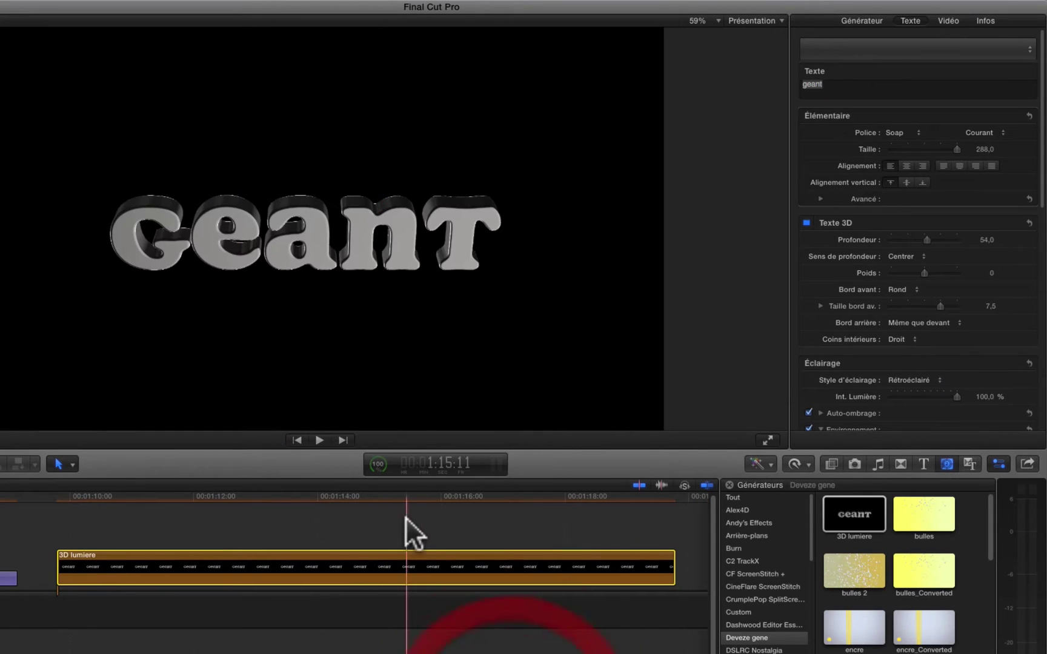
pyautogui.click(385, 497)
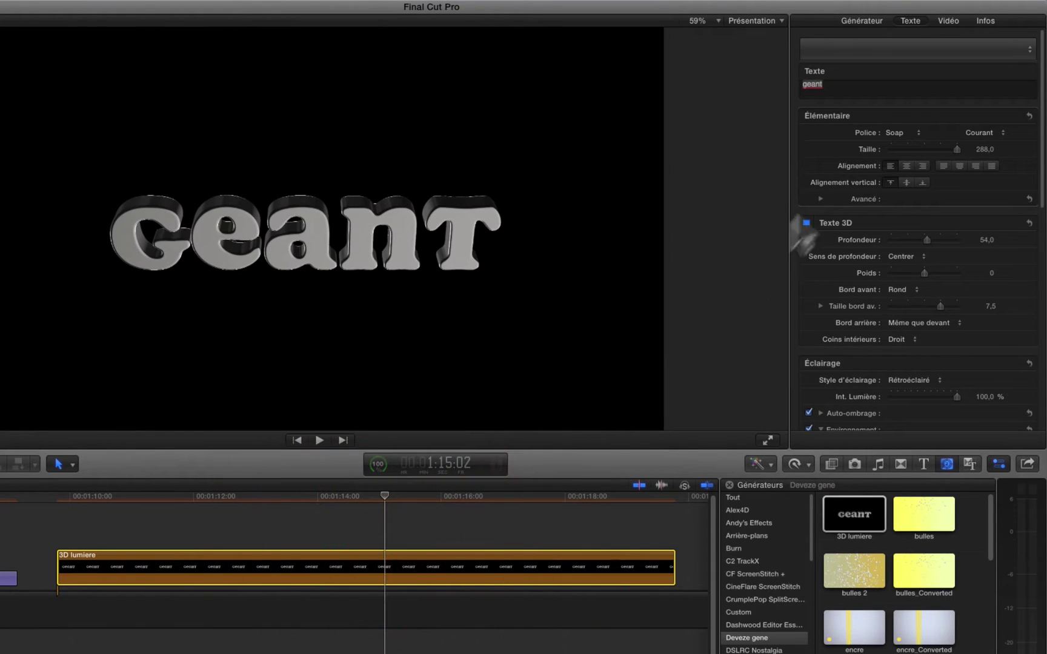
pyautogui.click(864, 19)
pyautogui.click(206, 193)
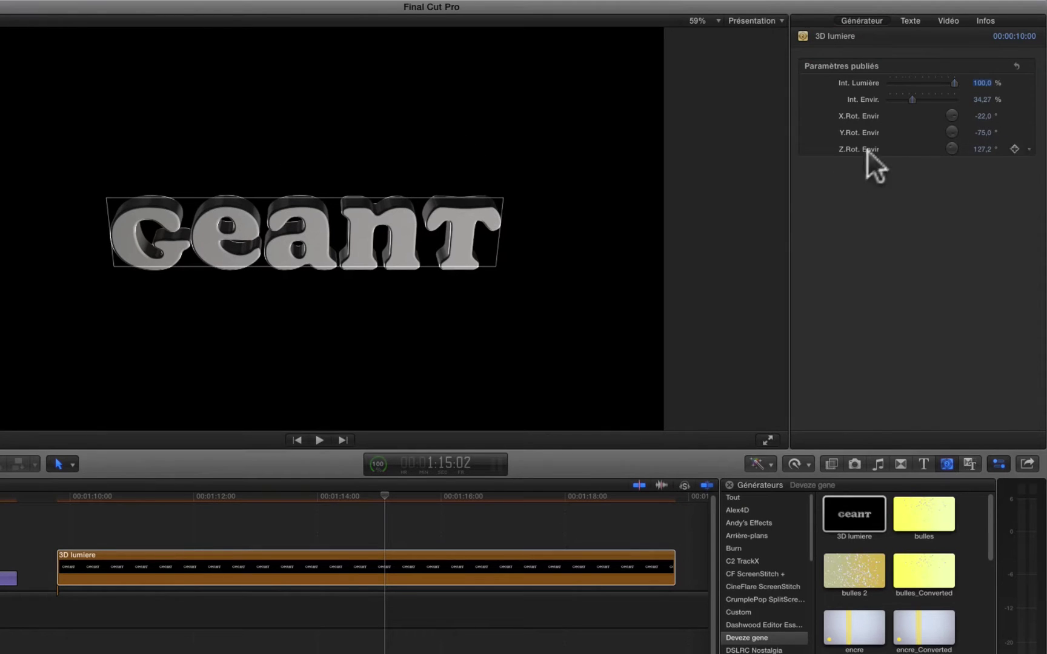
pyautogui.click(982, 115)
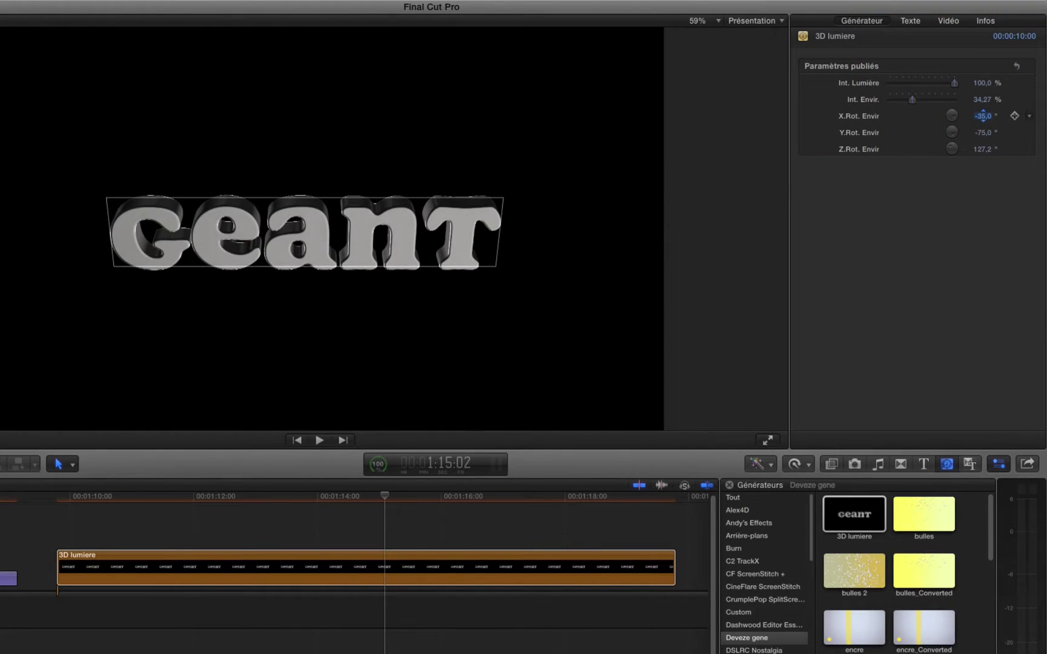
pyautogui.moveTo(983, 115); pyautogui.dragTo(982, 115)
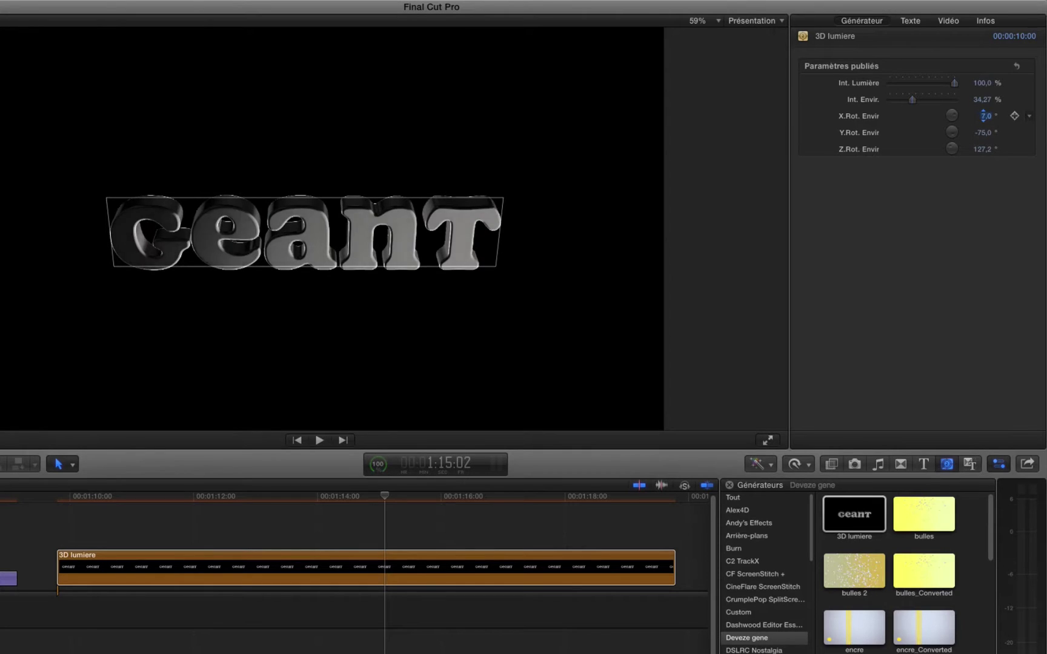
pyautogui.click(1013, 114)
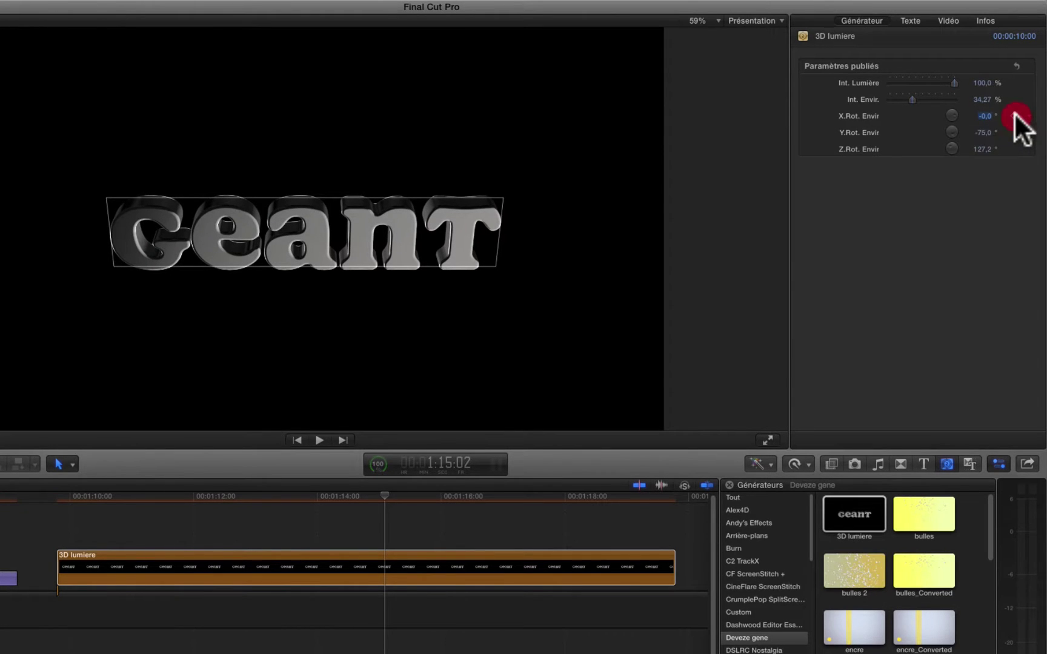
# Place the playhead at 1:18:11 and change the generator's X.Rot. Envir value to animate the lighting.
pyautogui.click(383, 494)
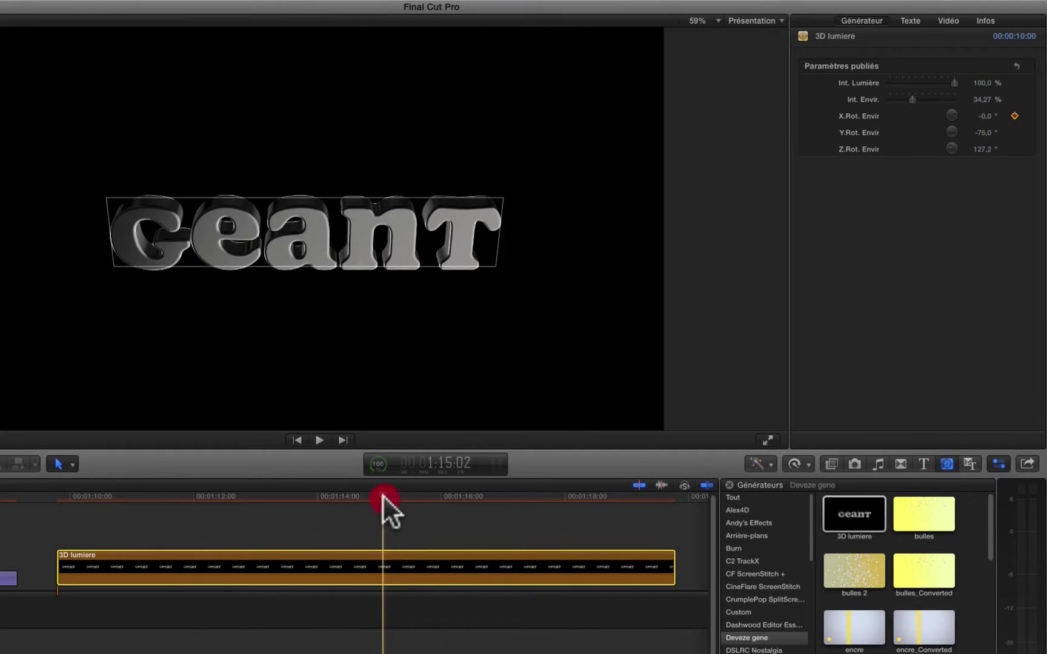
pyautogui.moveTo(382, 493); pyautogui.dragTo(592, 494)
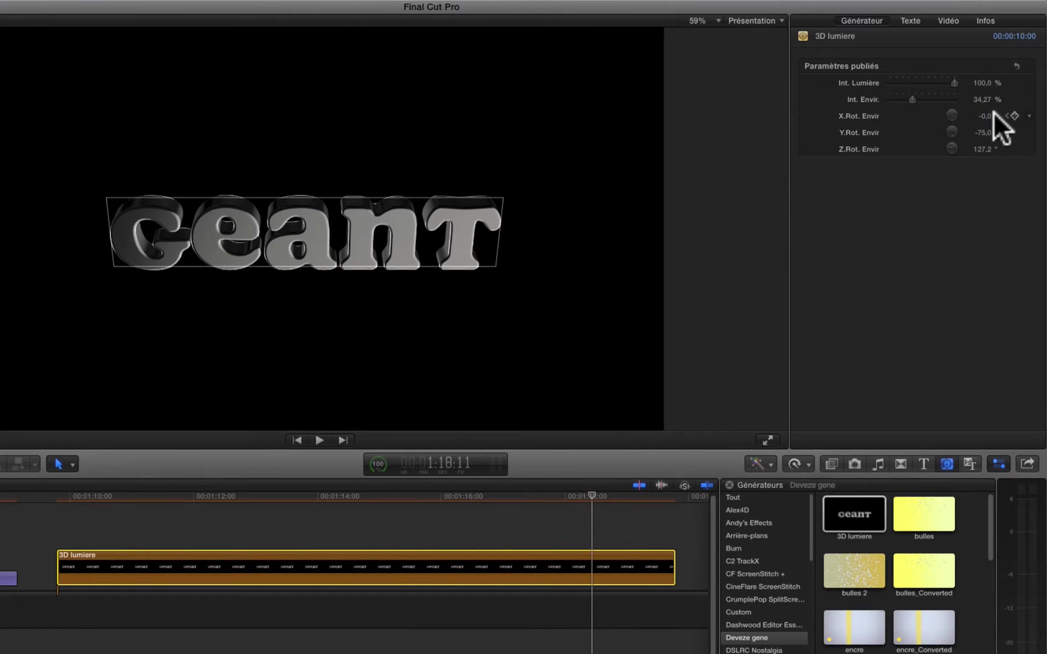
pyautogui.moveTo(984, 116); pyautogui.dragTo(985, 116)
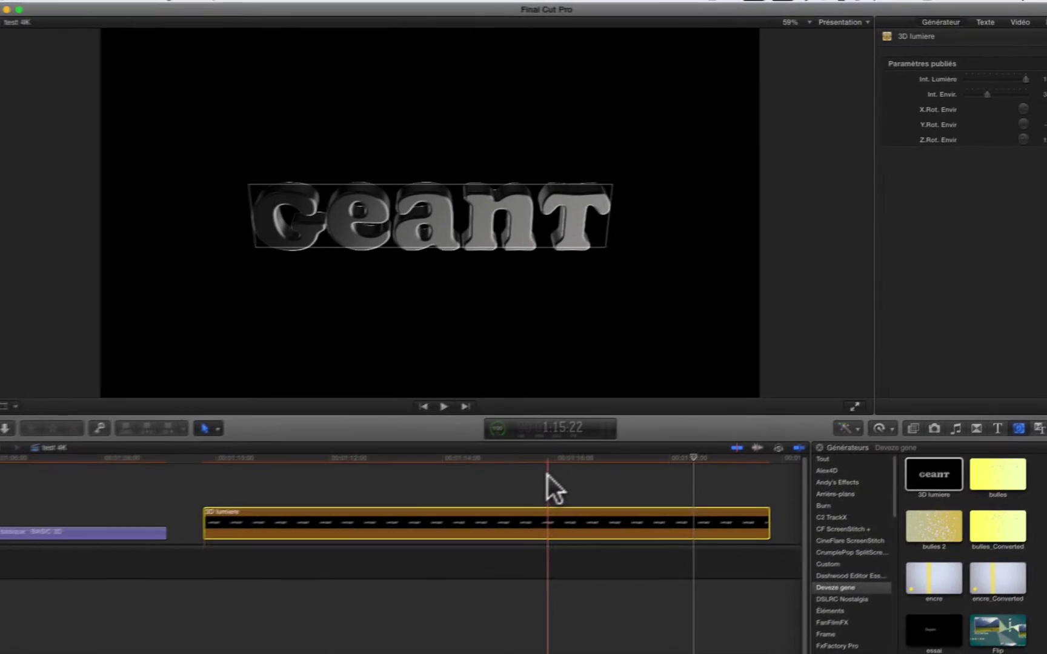
# Delete the 3D lumiere generator clip and return the playhead to 1:07:00 on the BASIC 3D title.
pyautogui.click(524, 509)
pyautogui.press('Delete')
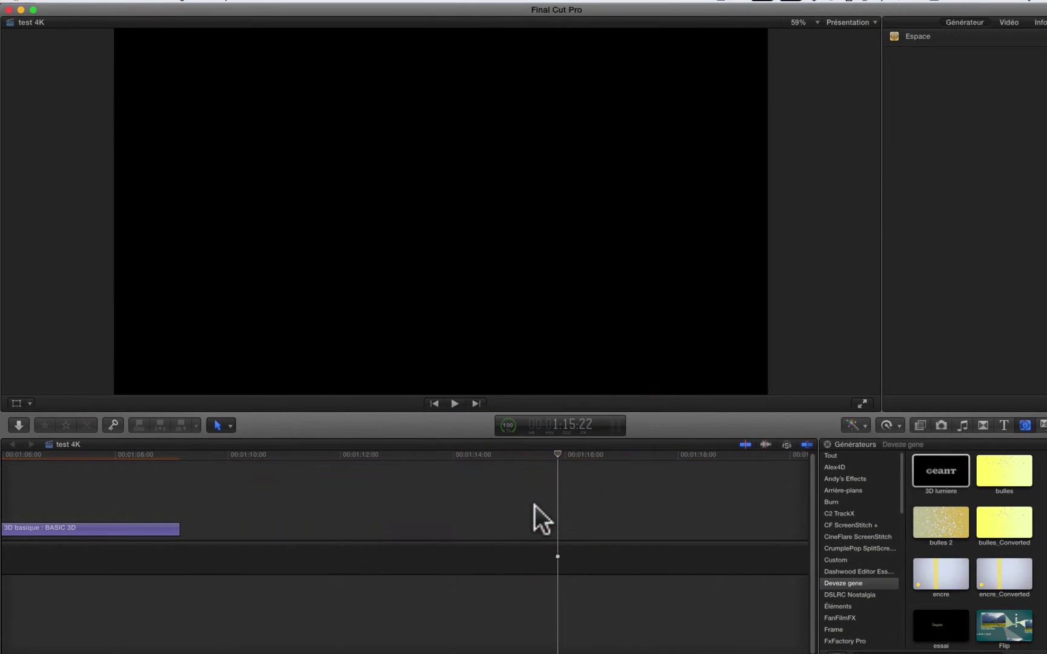
pyautogui.moveTo(587, 651); pyautogui.dragTo(532, 651)
pyautogui.click(502, 453)
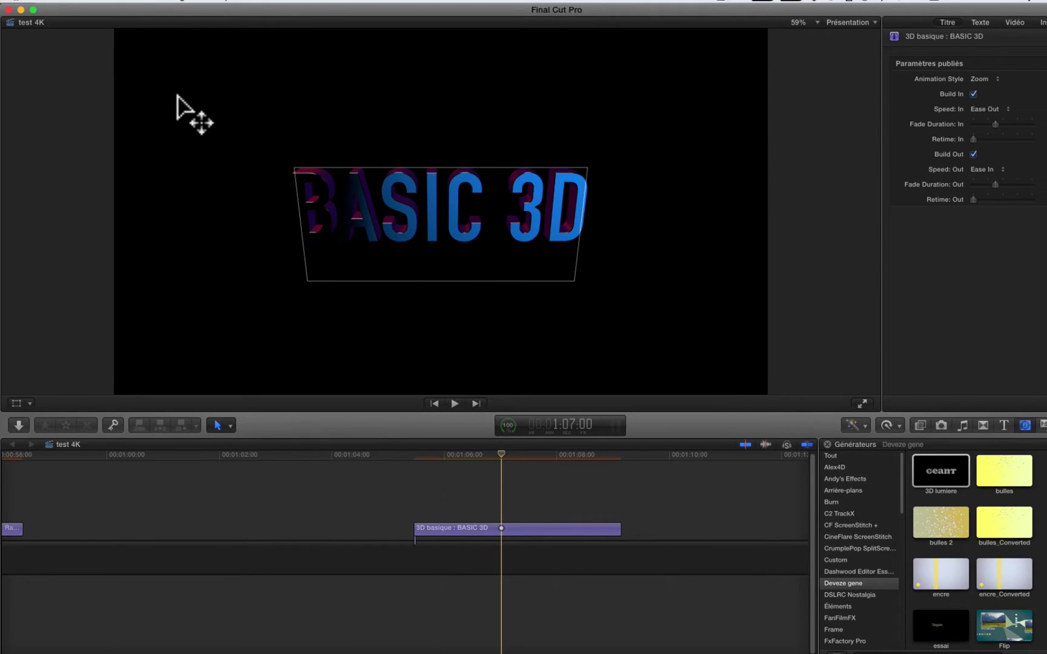
# Switch to Motion and create a blank Final Cut title project in Broadcast HD 1080 25ips, about 6 seconds long.
pyautogui.press('super+Tab')
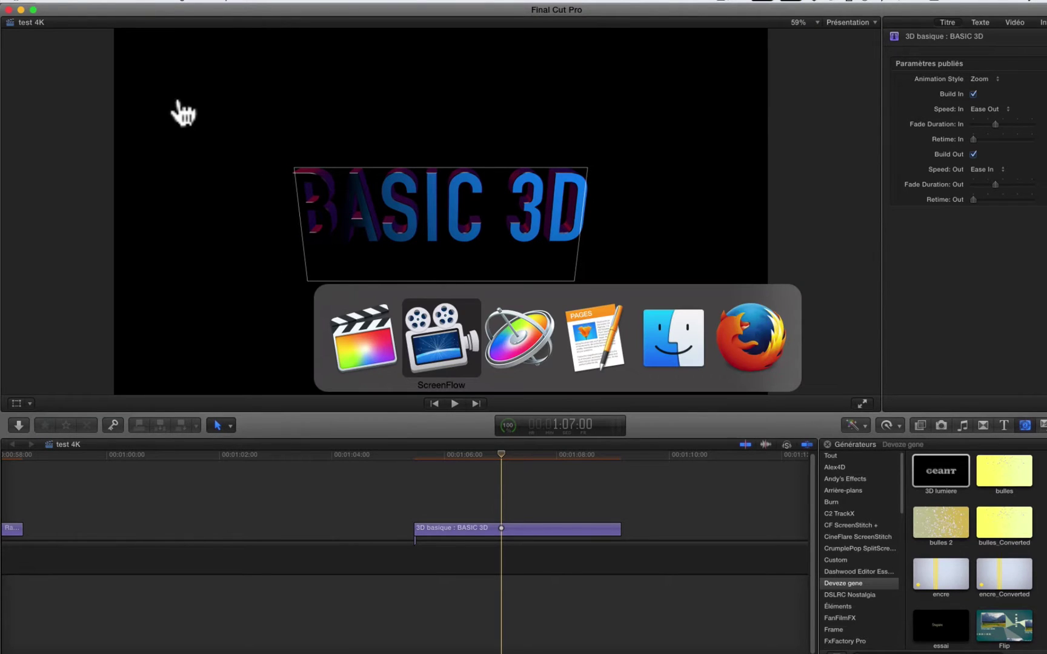
pyautogui.press('super+Tab')
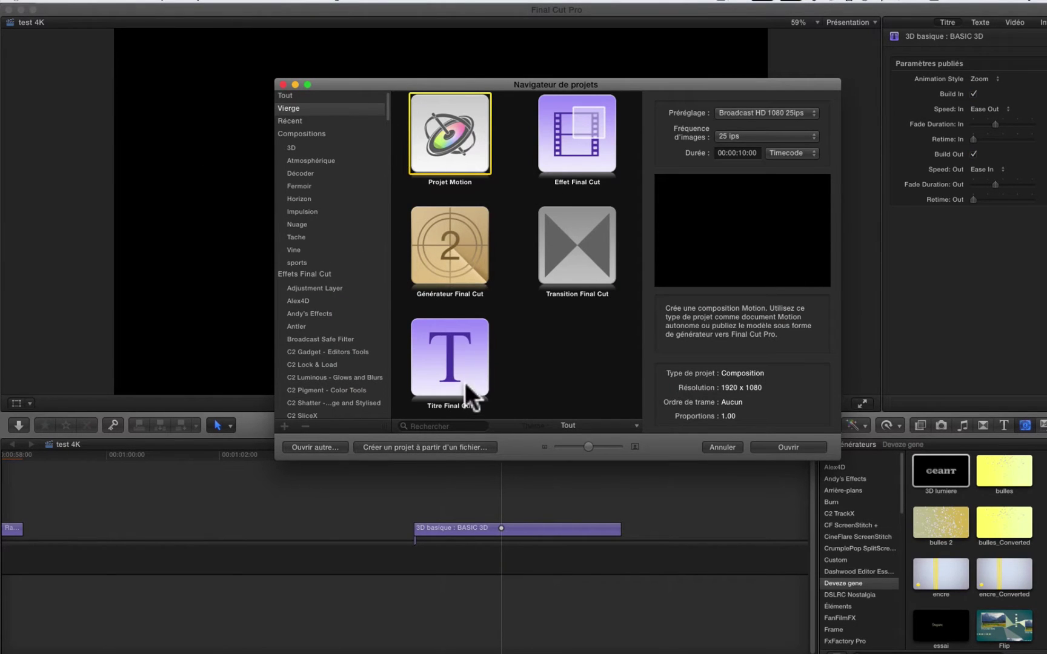
pyautogui.click(474, 352)
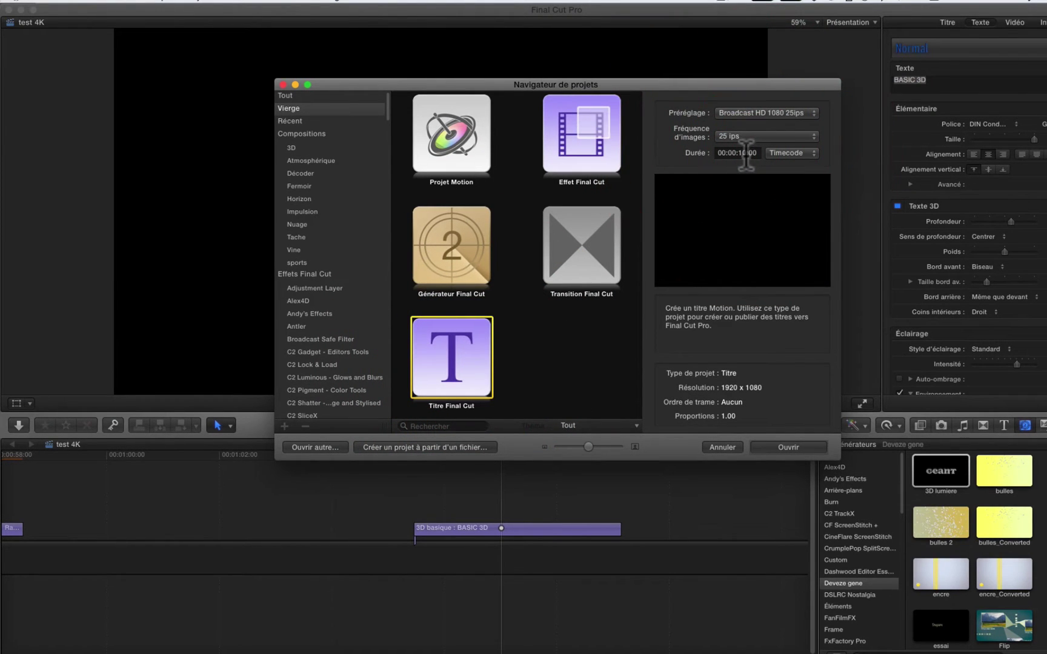
pyautogui.click(744, 153)
pyautogui.click(775, 447)
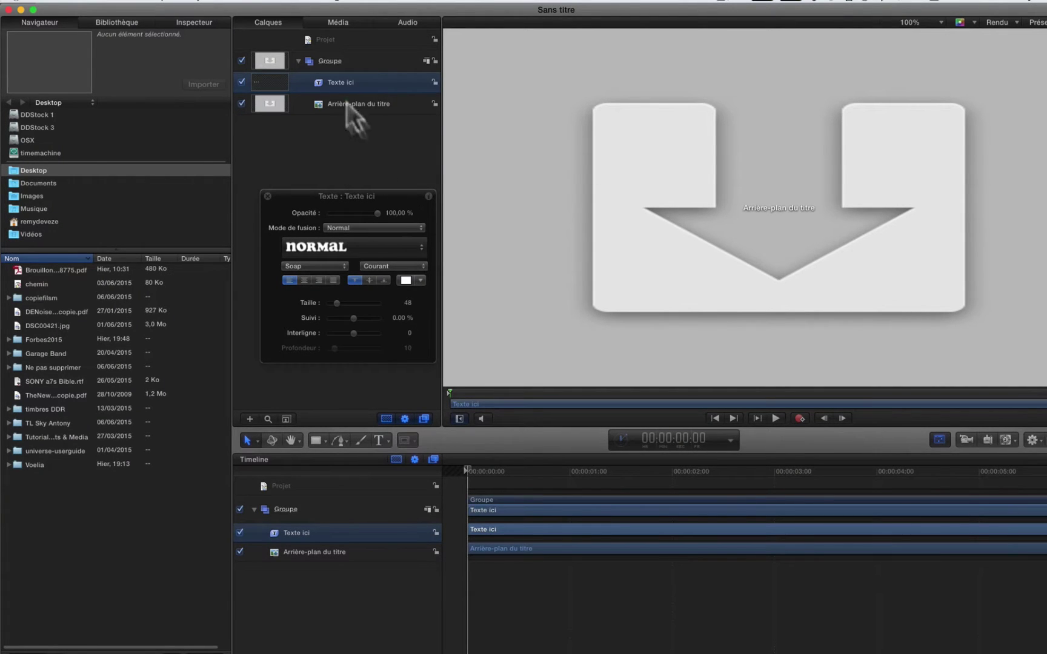
# Replace the placeholder text of the Texte ici layer with "Lumiere".
pyautogui.click(190, 20)
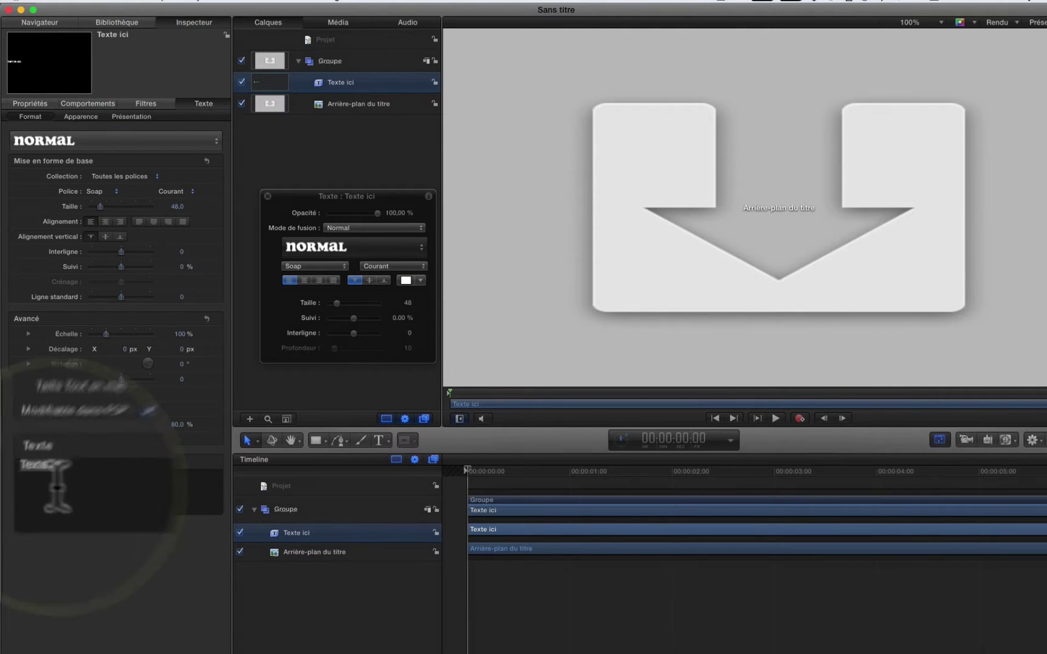
pyautogui.click(33, 475)
pyautogui.tripleClick(33, 475)
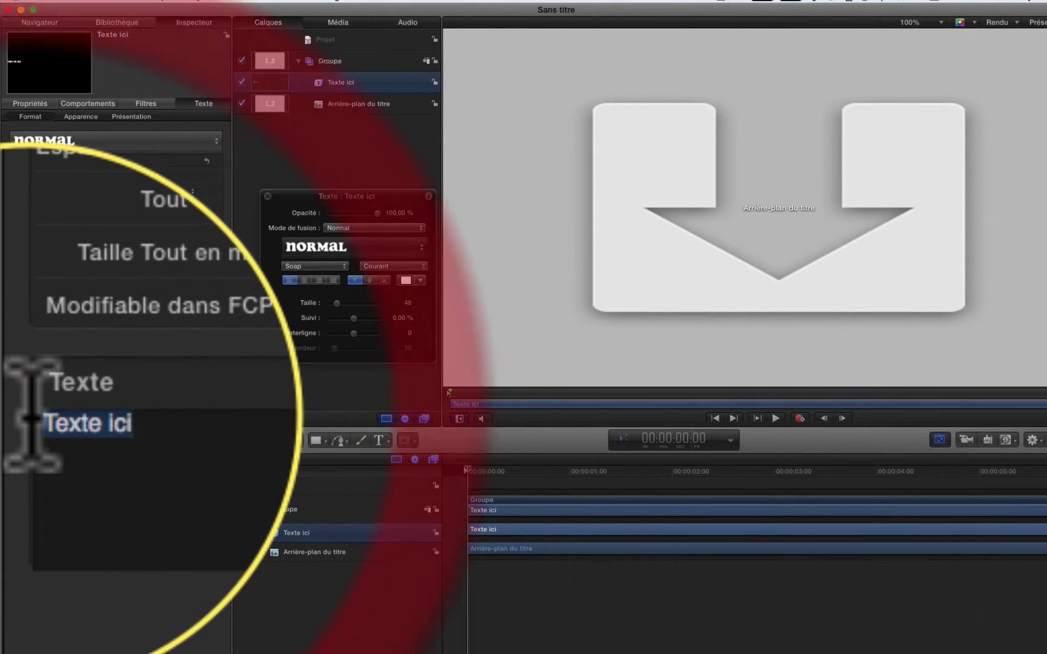
pyautogui.write('Lumiere')
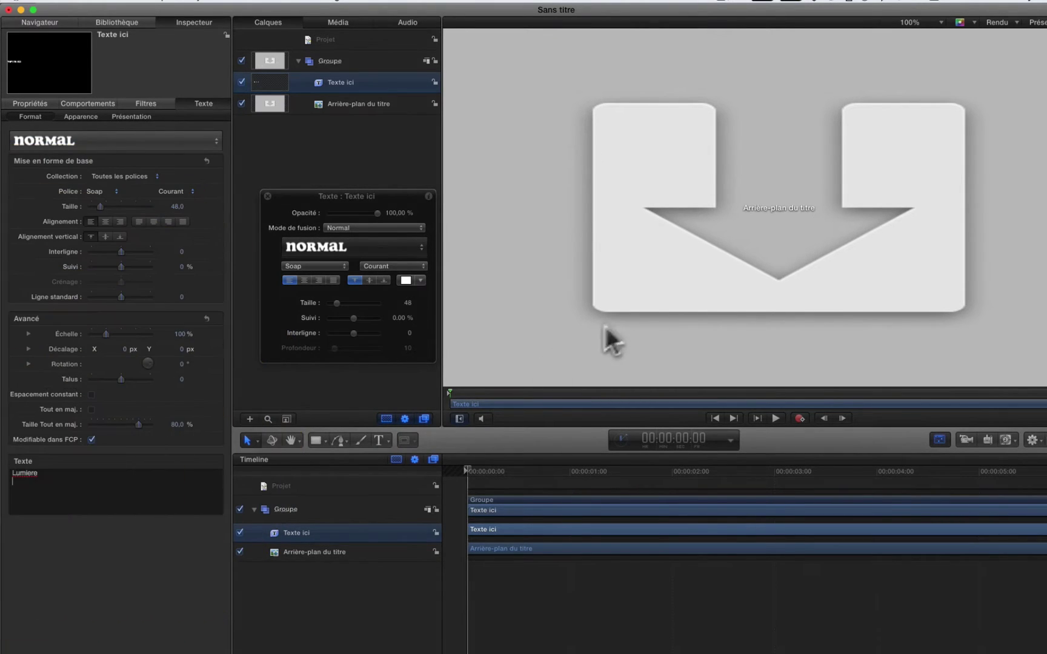
# Delete the Arrière-plan du titre placeholder layer from the group.
pyautogui.click(677, 275)
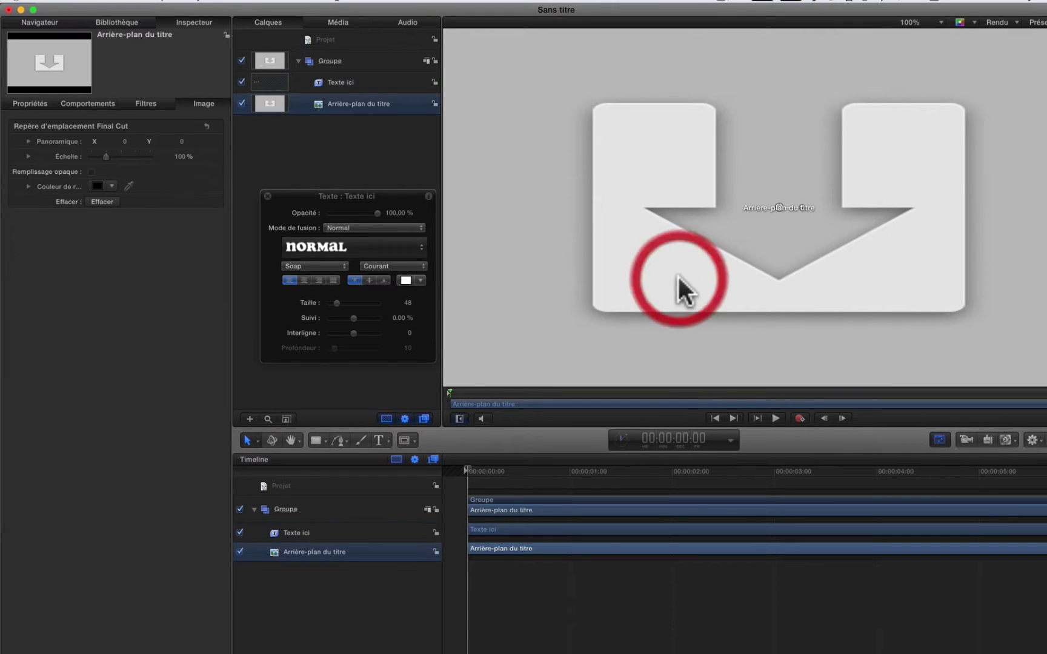
pyautogui.click(355, 101)
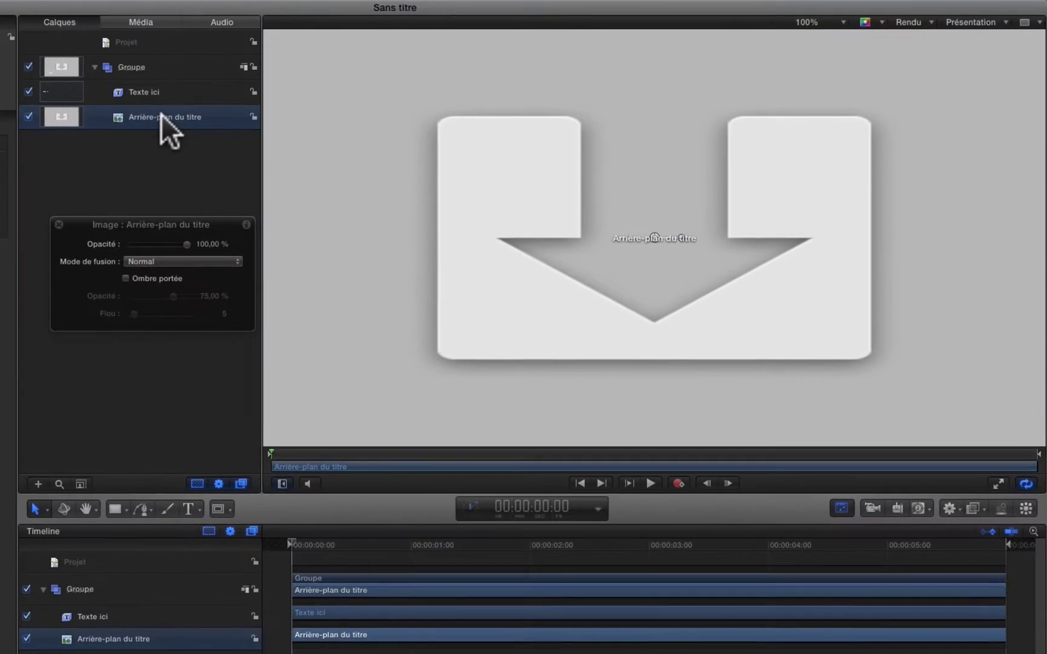
pyautogui.click(175, 117)
pyautogui.press('Delete')
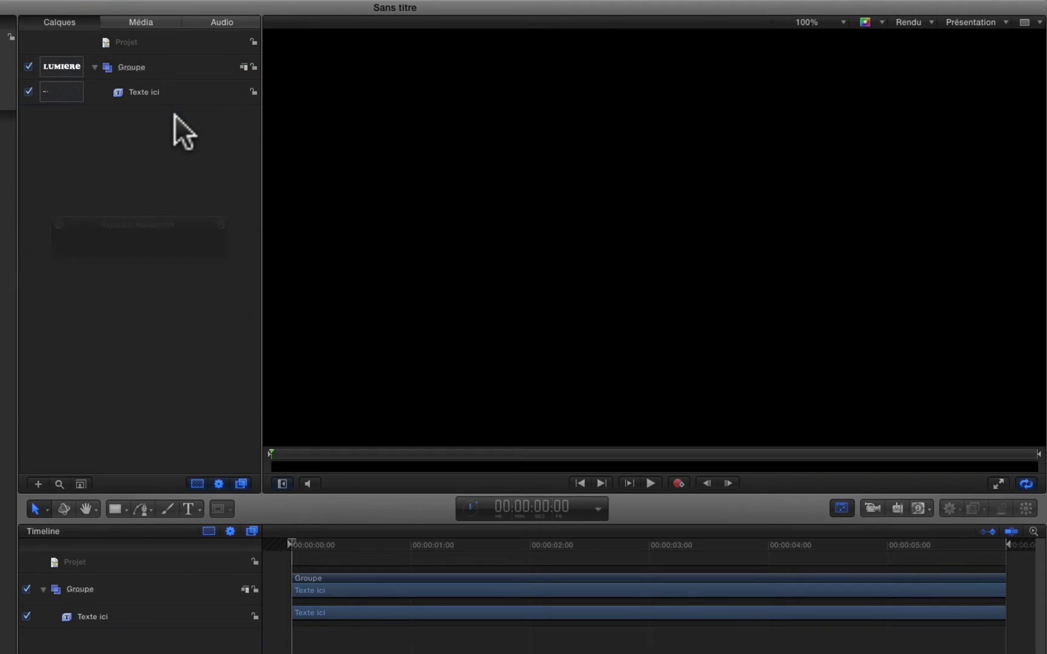
# Fit the canvas to the window and delete the Texte ici text layer.
pyautogui.click(158, 92)
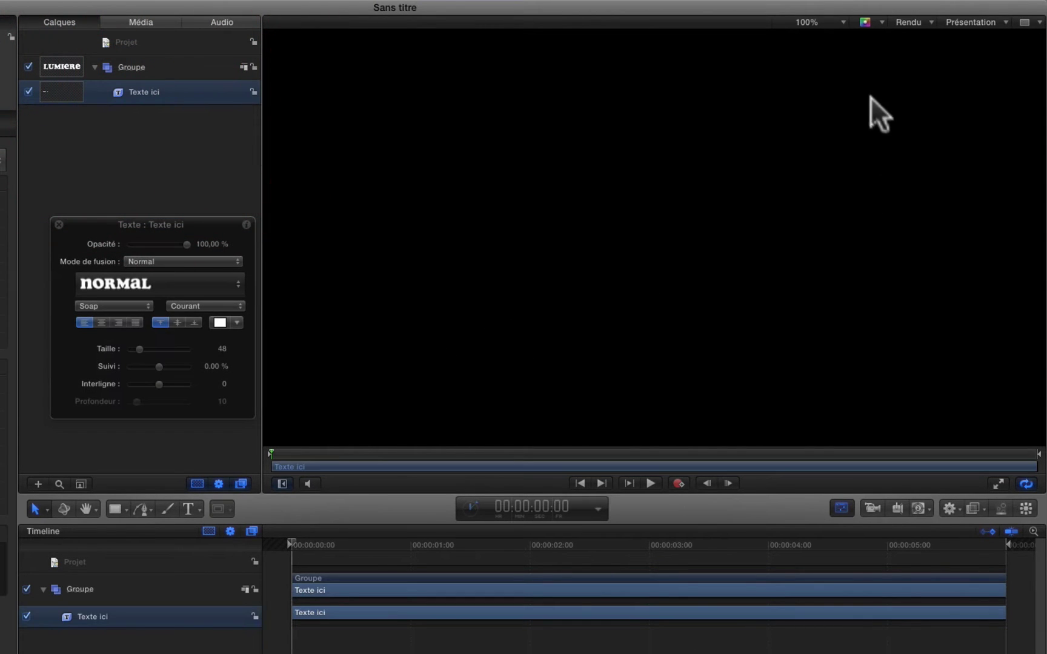
pyautogui.click(829, 20)
pyautogui.click(817, 33)
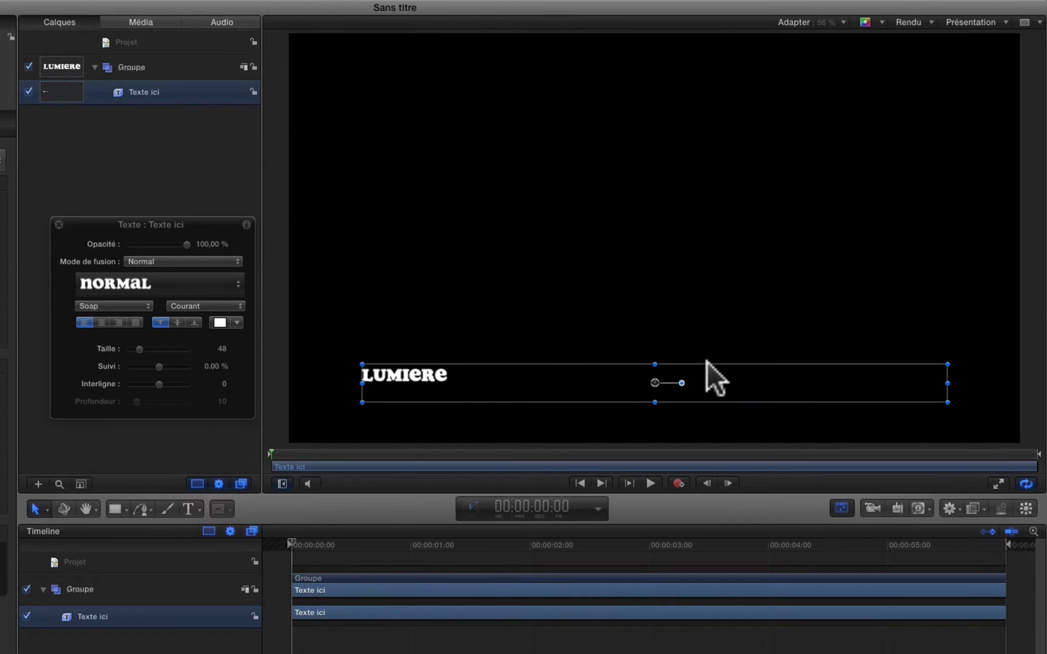
pyautogui.click(186, 96)
pyautogui.press('Delete')
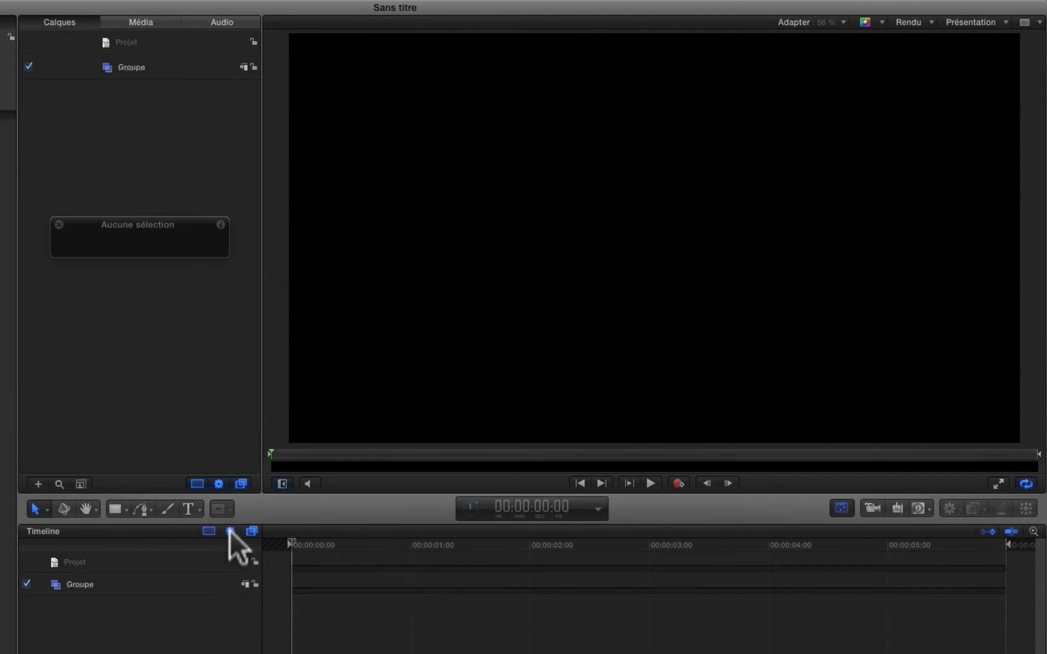
# Create a new text layer reading "Lumiere" near the middle of the canvas with the Text tool.
pyautogui.click(187, 504)
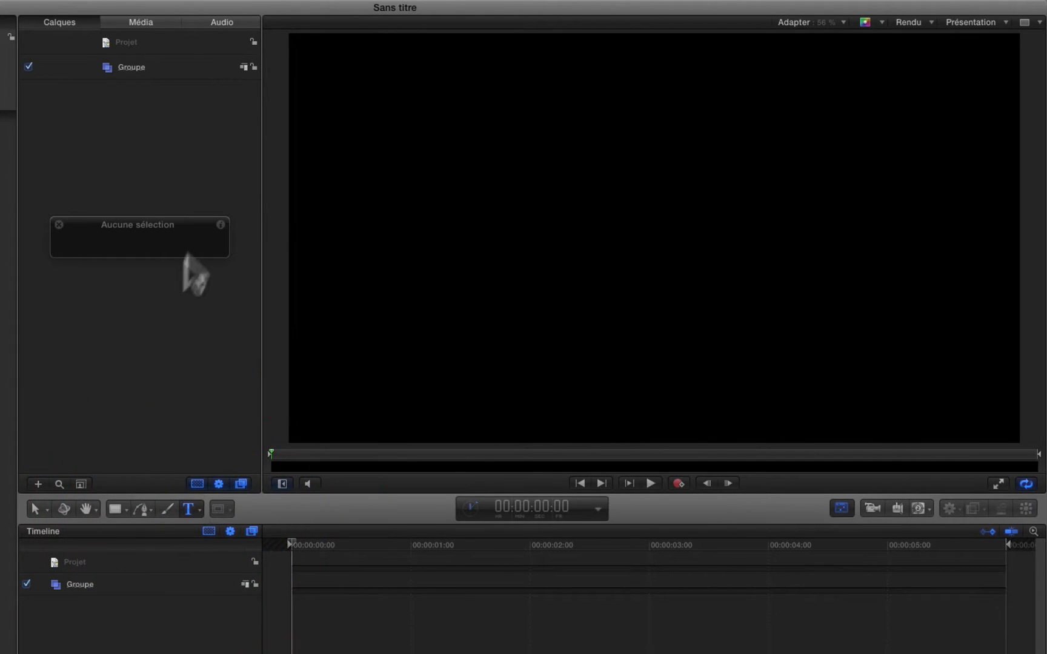
pyautogui.click(553, 230)
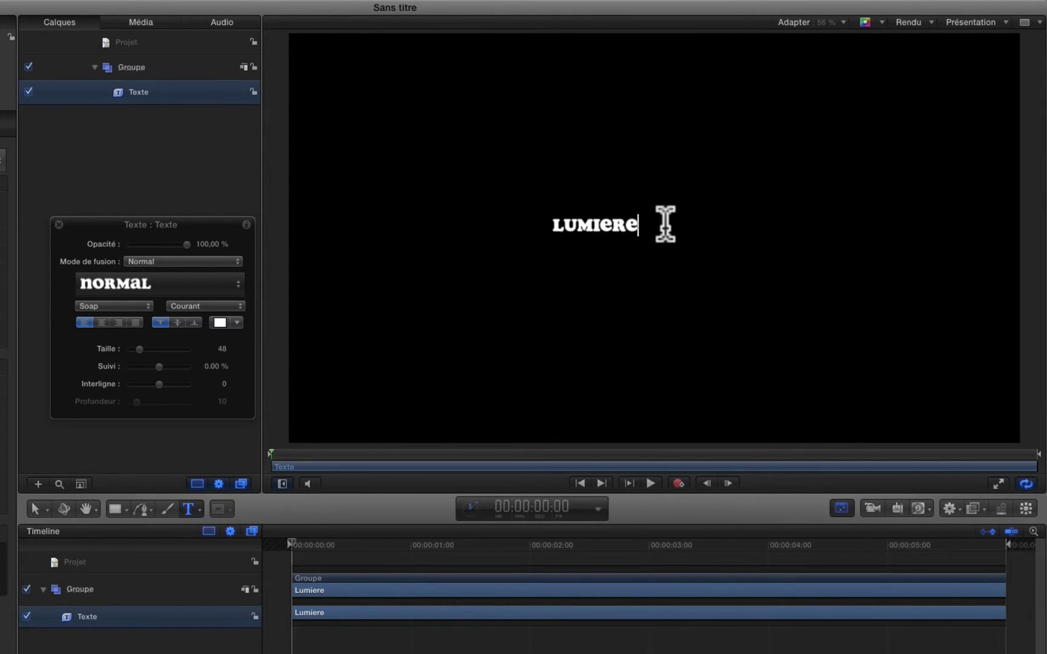
# Enlarge the Lumiere text to size 288 and move it to roughly the centre of the frame.
pyautogui.click(448, 224)
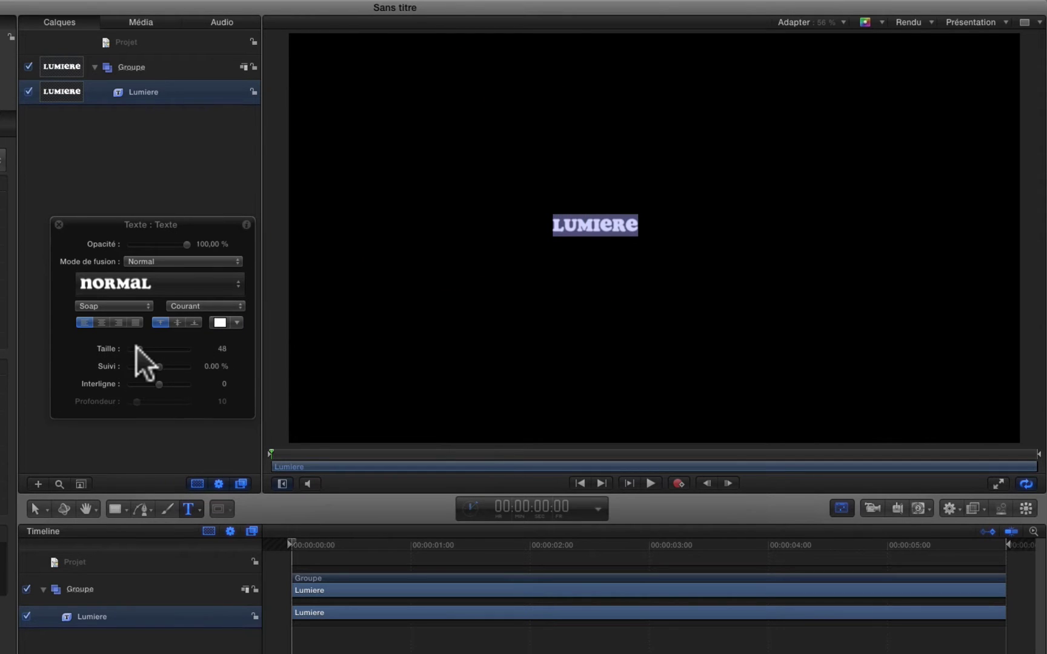
pyautogui.moveTo(136, 348); pyautogui.dragTo(365, 346)
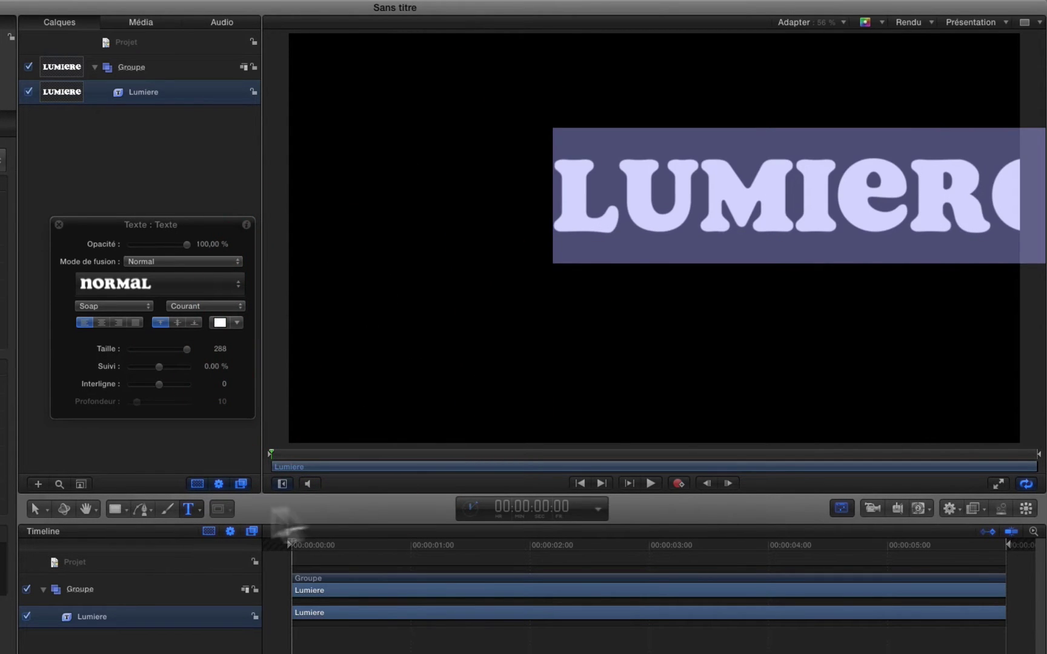
pyautogui.click(33, 508)
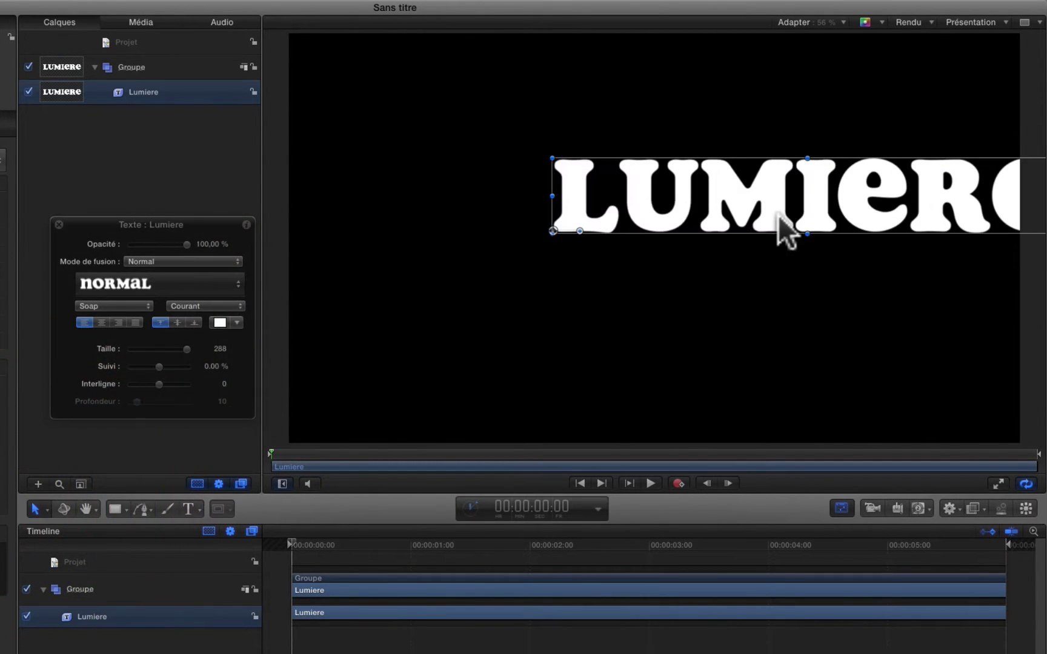
pyautogui.moveTo(778, 215); pyautogui.dragTo(635, 258)
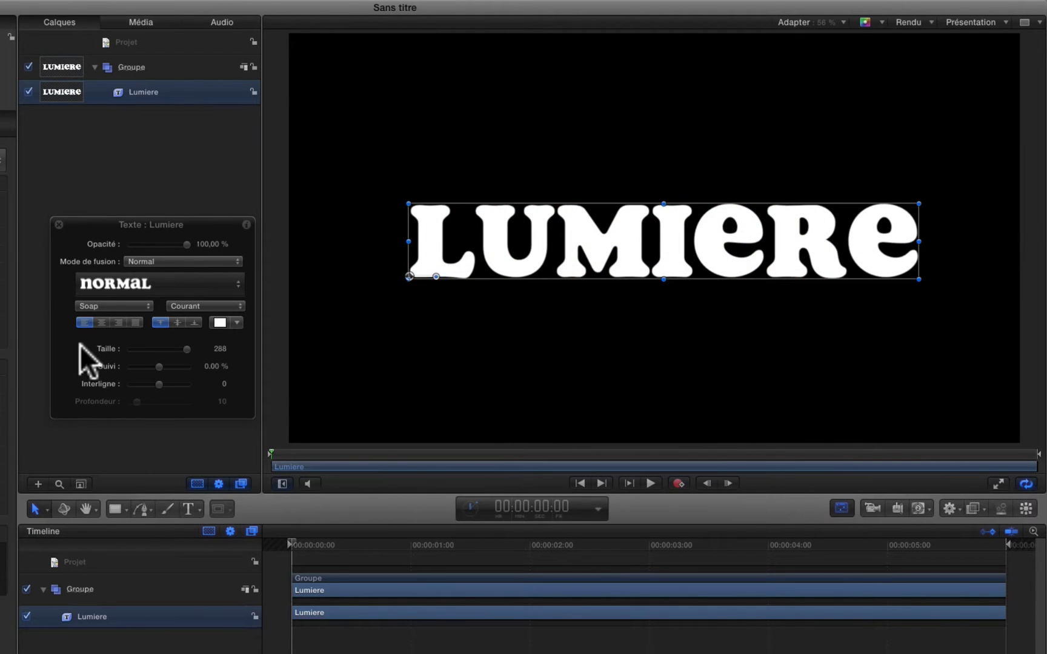
# Move the Lumiere text's anchor point to the text's horizontal centre and return to the standard Transform mode.
pyautogui.rightClick(693, 229)
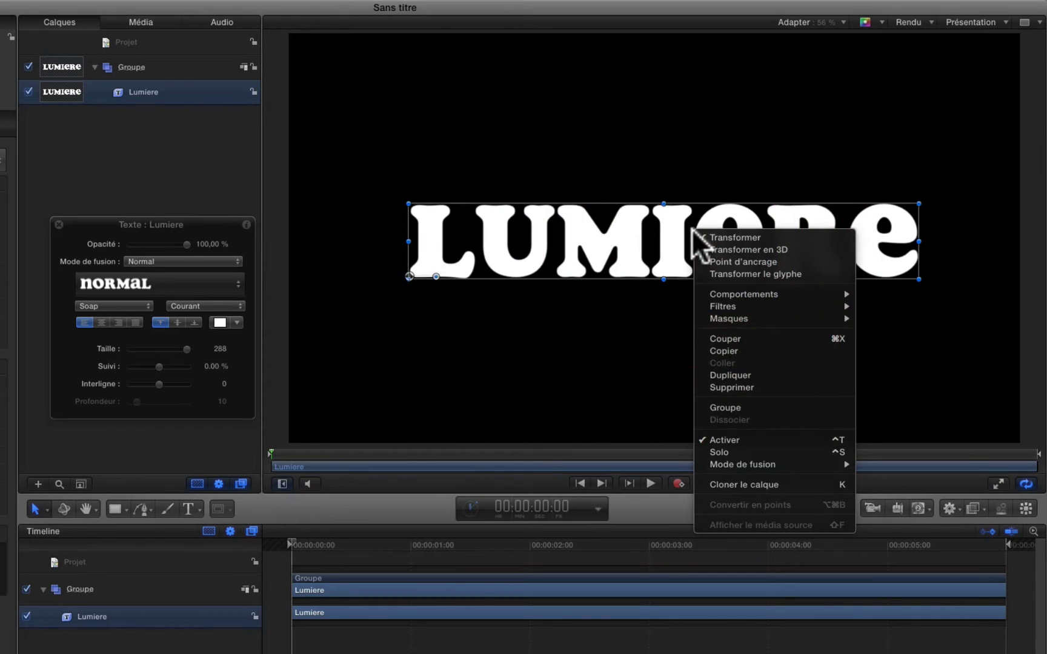
pyautogui.click(724, 262)
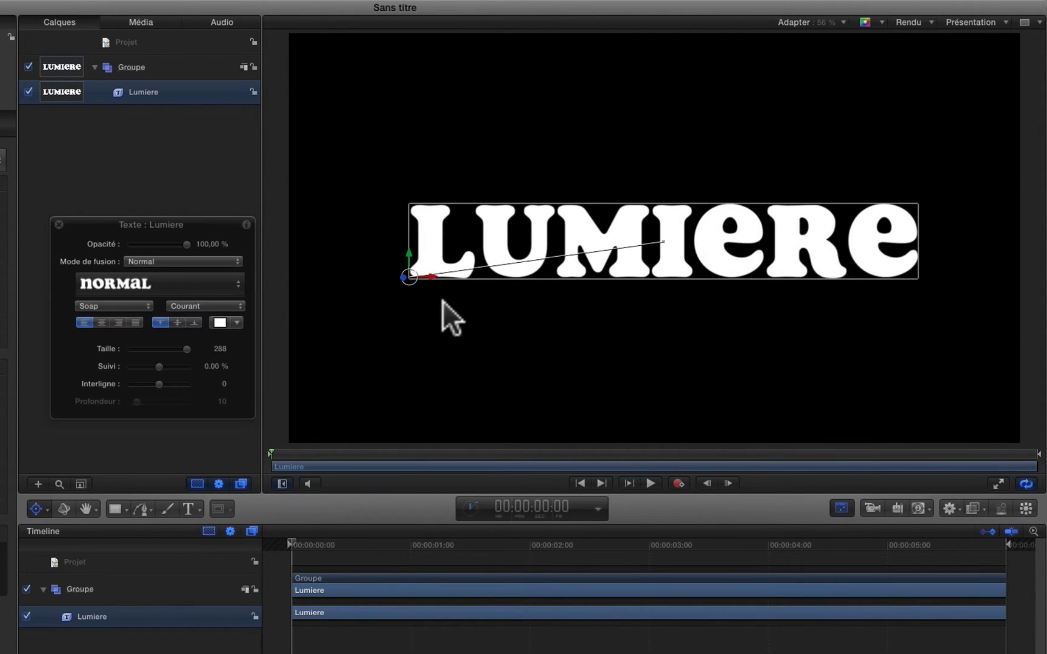
pyautogui.click(403, 276)
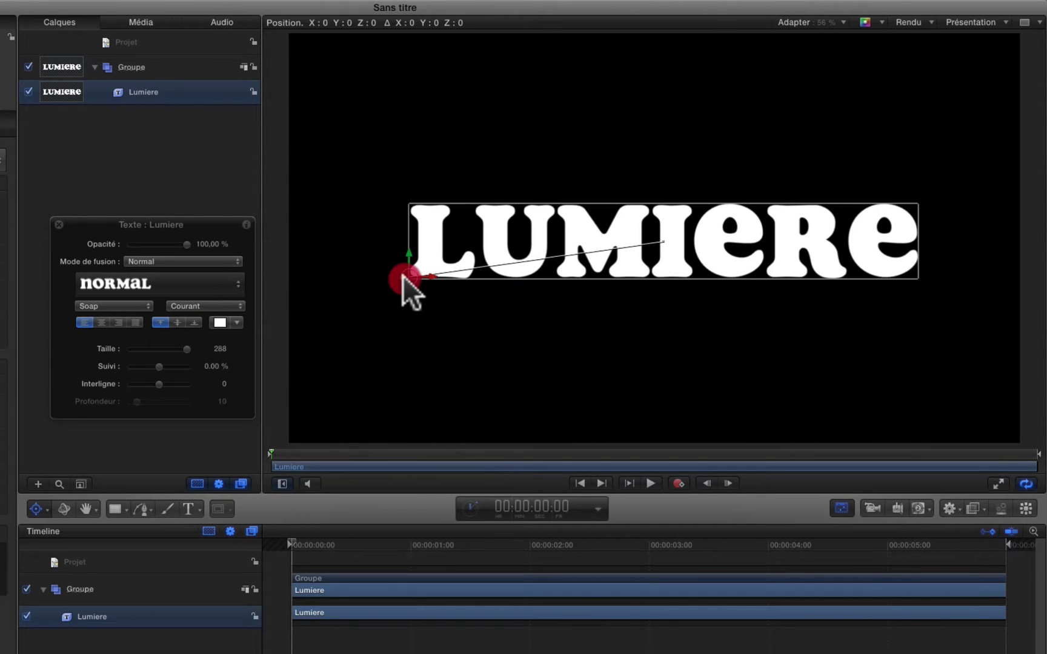
pyautogui.moveTo(403, 275); pyautogui.dragTo(665, 278)
pyautogui.rightClick(592, 249)
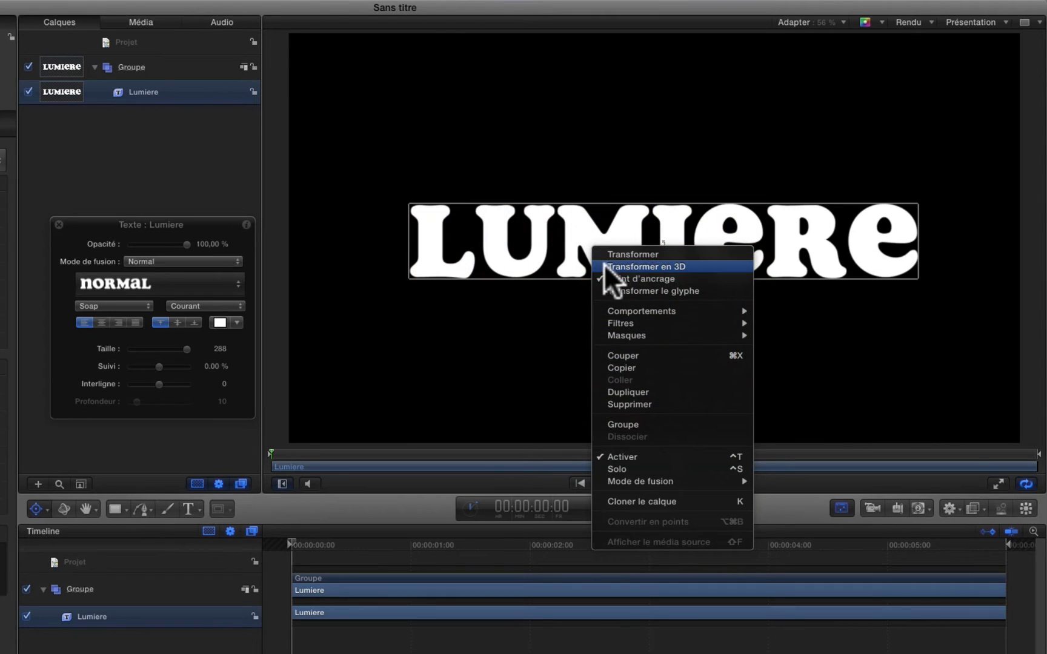
pyautogui.click(612, 257)
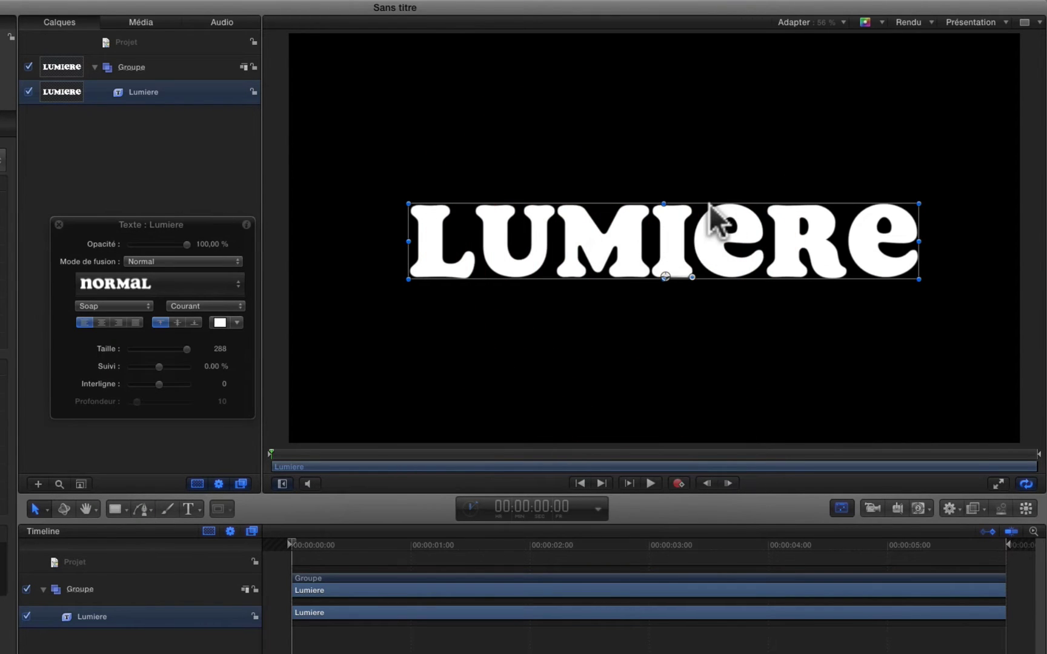
pyautogui.moveTo(662, 242); pyautogui.dragTo(666, 244)
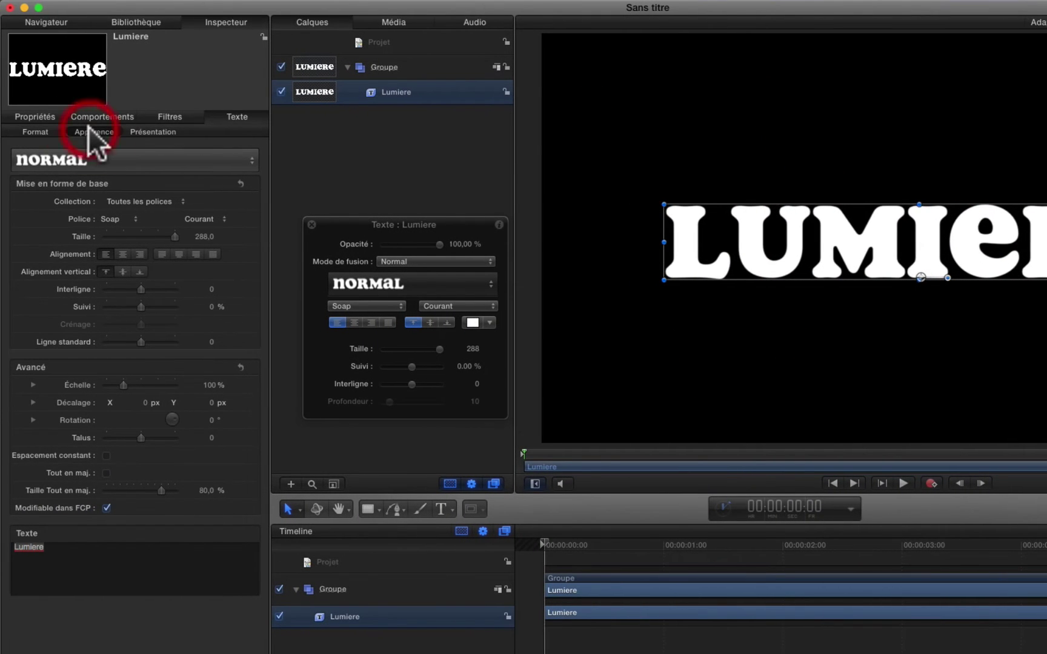
# Turn on 3D text for Lumiere, using the Nickel metal material and a front edge size of 10.
pyautogui.click(89, 126)
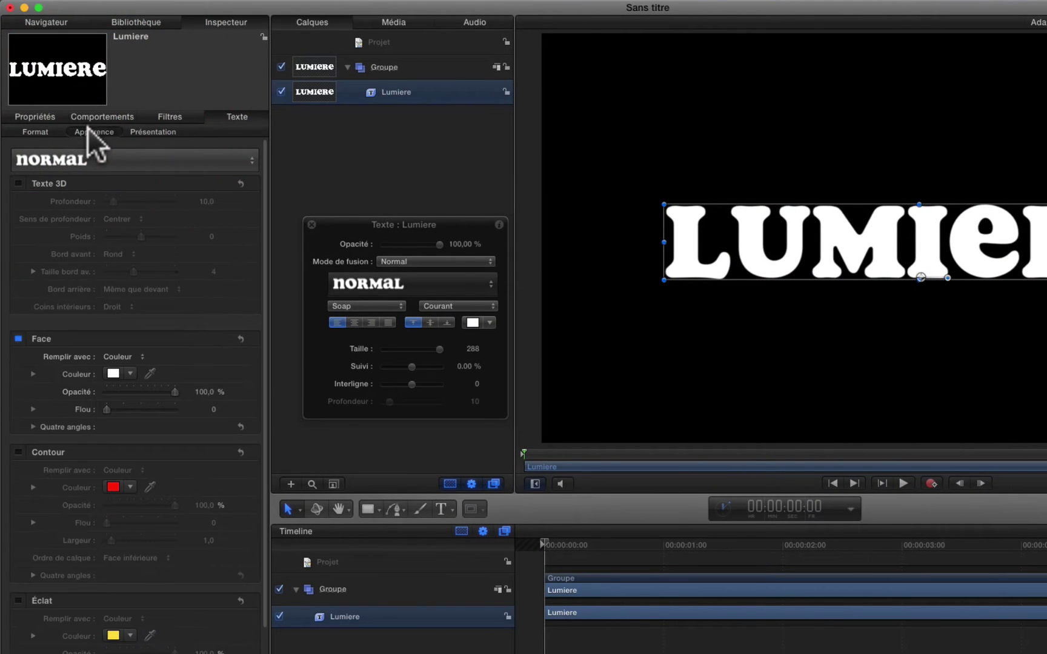
pyautogui.click(18, 183)
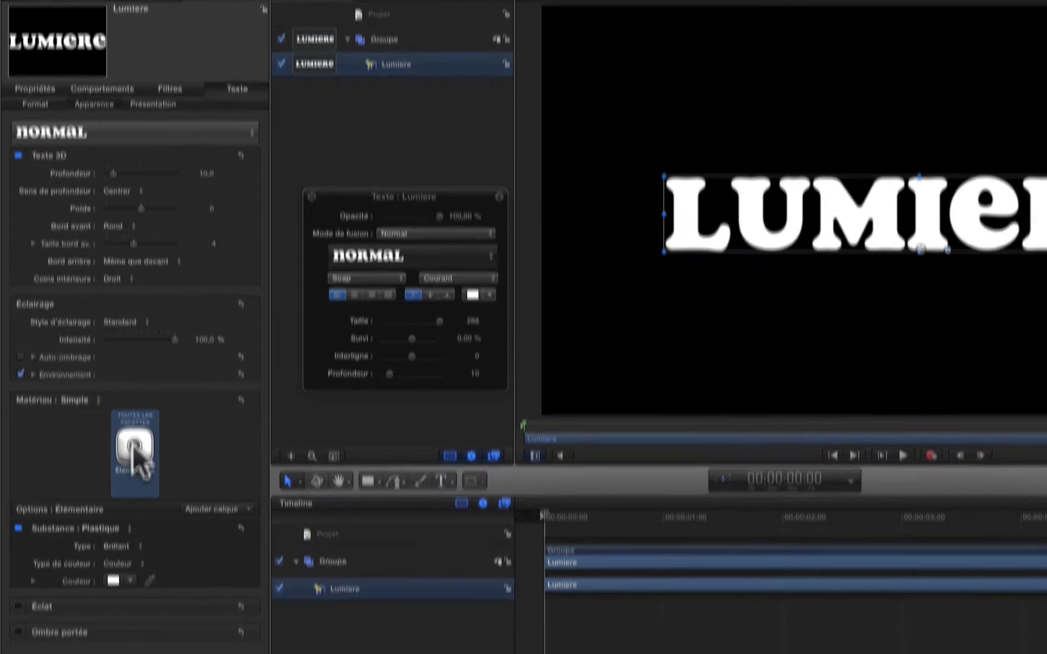
pyautogui.click(135, 476)
pyautogui.moveTo(169, 545)
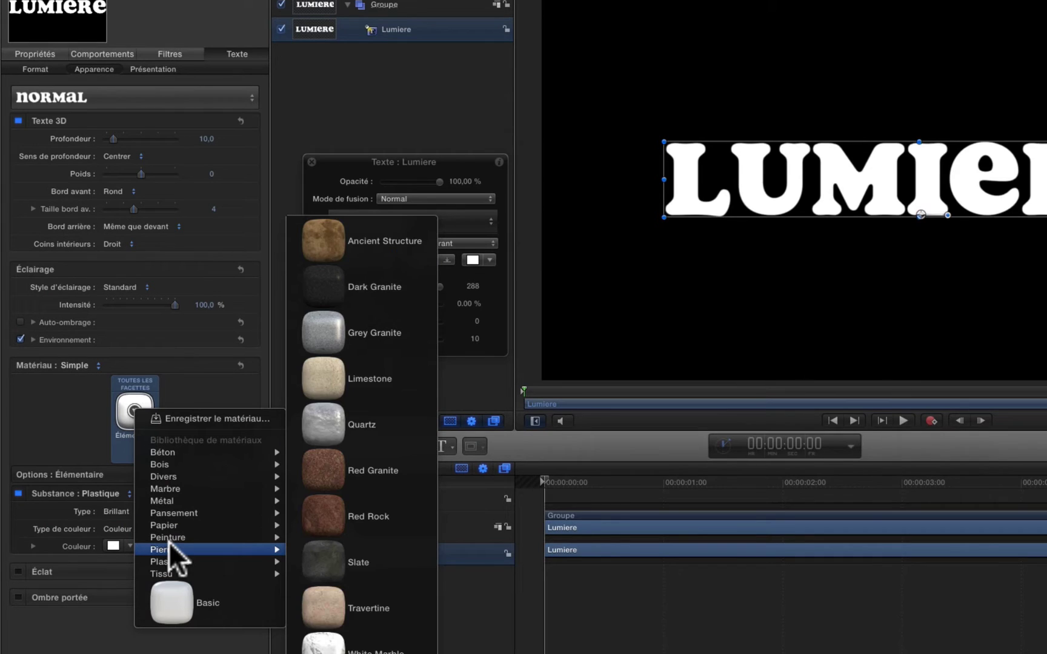
pyautogui.moveTo(168, 498)
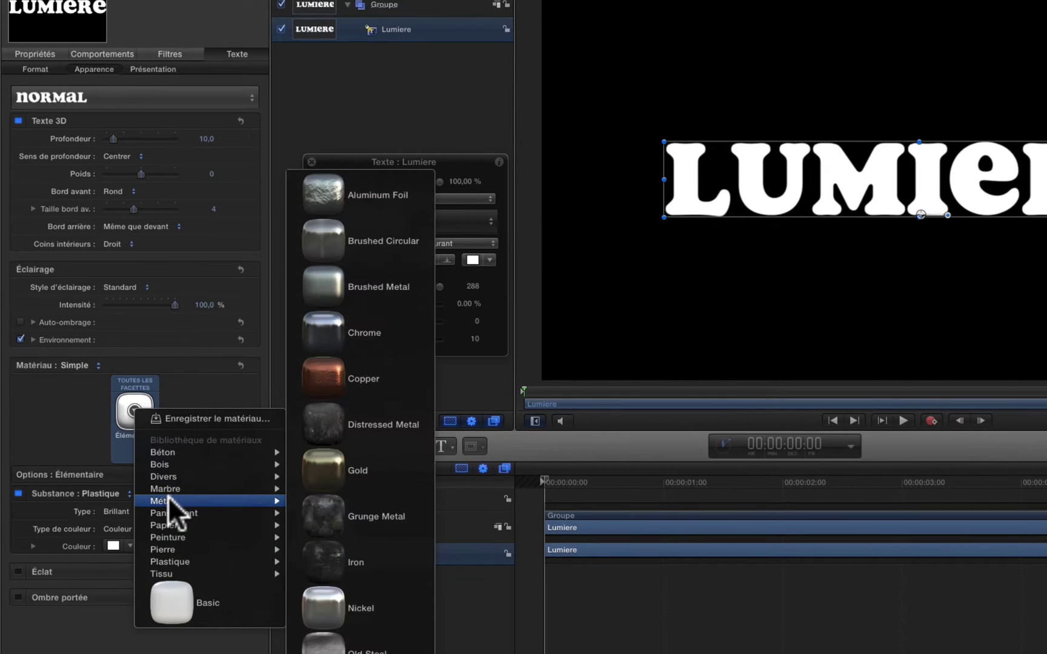
pyautogui.click(327, 599)
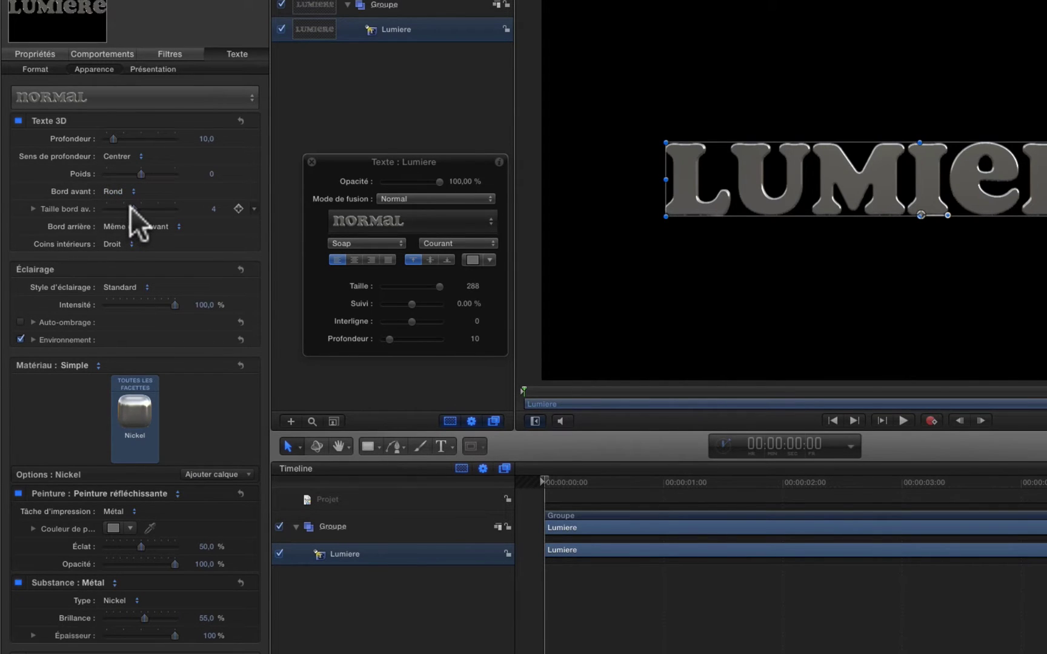
pyautogui.moveTo(131, 208); pyautogui.dragTo(172, 210)
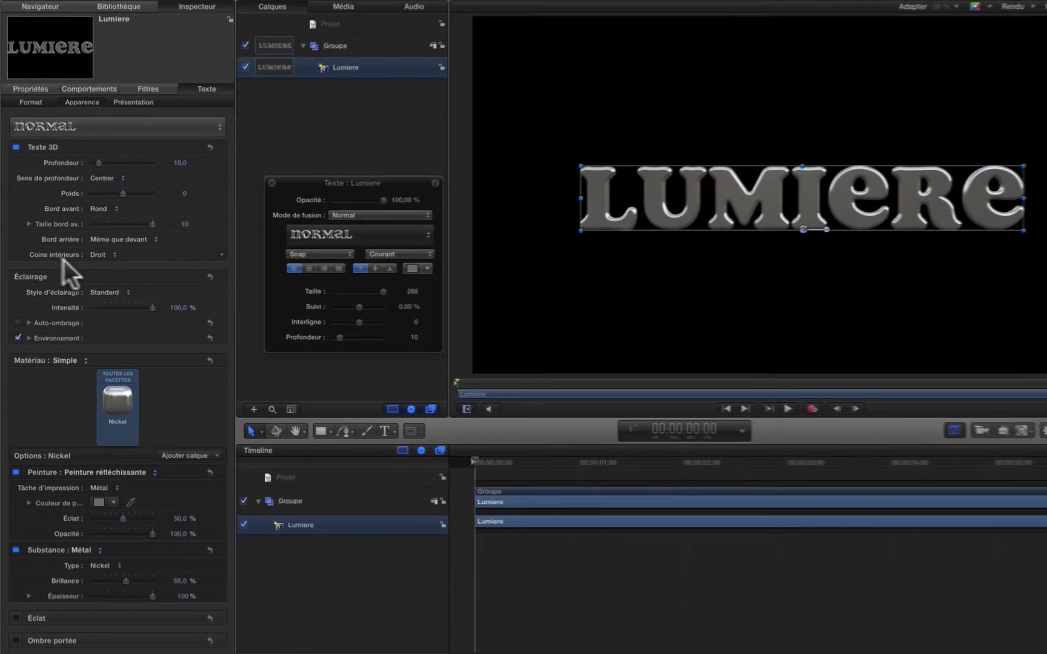
# Tilt the Lumiere text about its horizontal axis with the 3D transform and set its depth to 50.
pyautogui.click(792, 211)
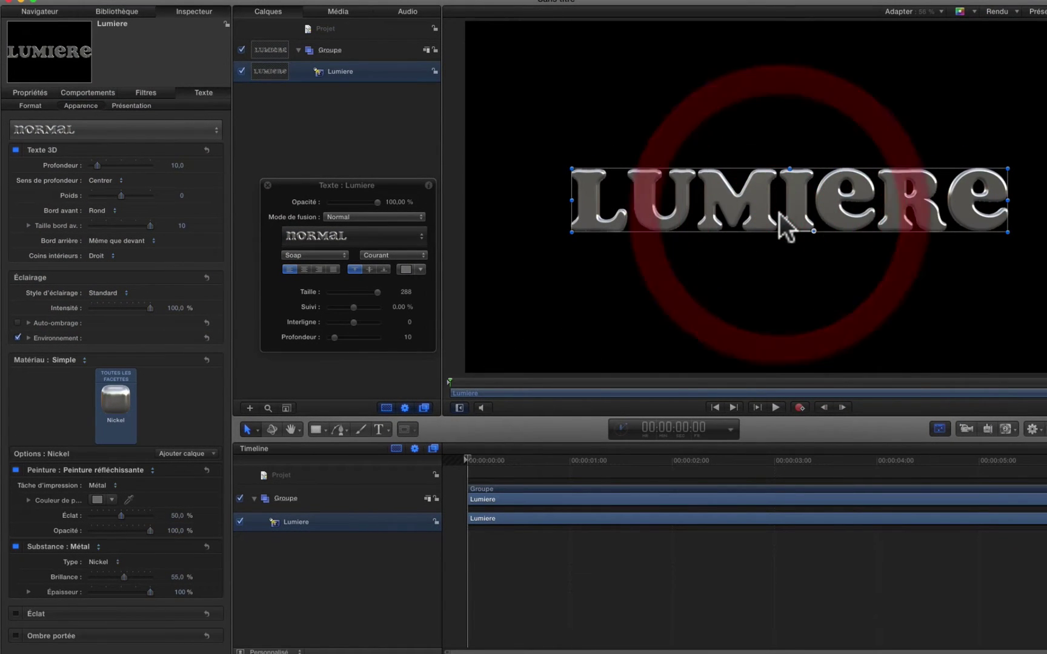
pyautogui.rightClick(781, 212)
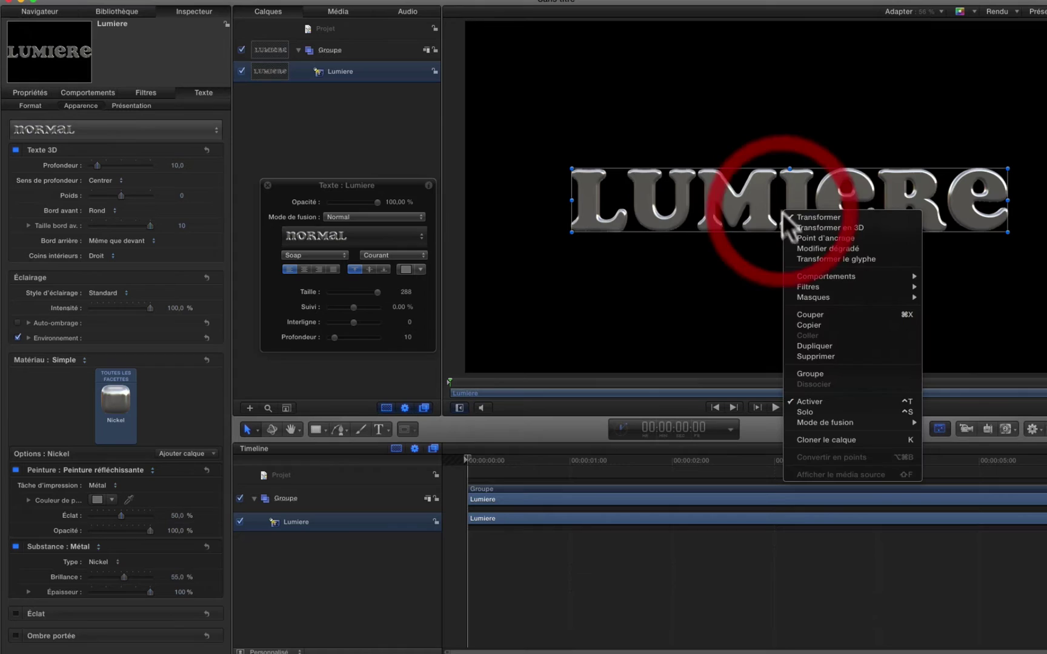
pyautogui.click(817, 228)
pyautogui.moveTo(804, 204)
pyautogui.mouseDown()
pyautogui.moveTo(794, 198)
pyautogui.moveTo(794, 215)
pyautogui.moveTo(790, 196)
pyautogui.moveTo(791, 206)
pyautogui.mouseUp()
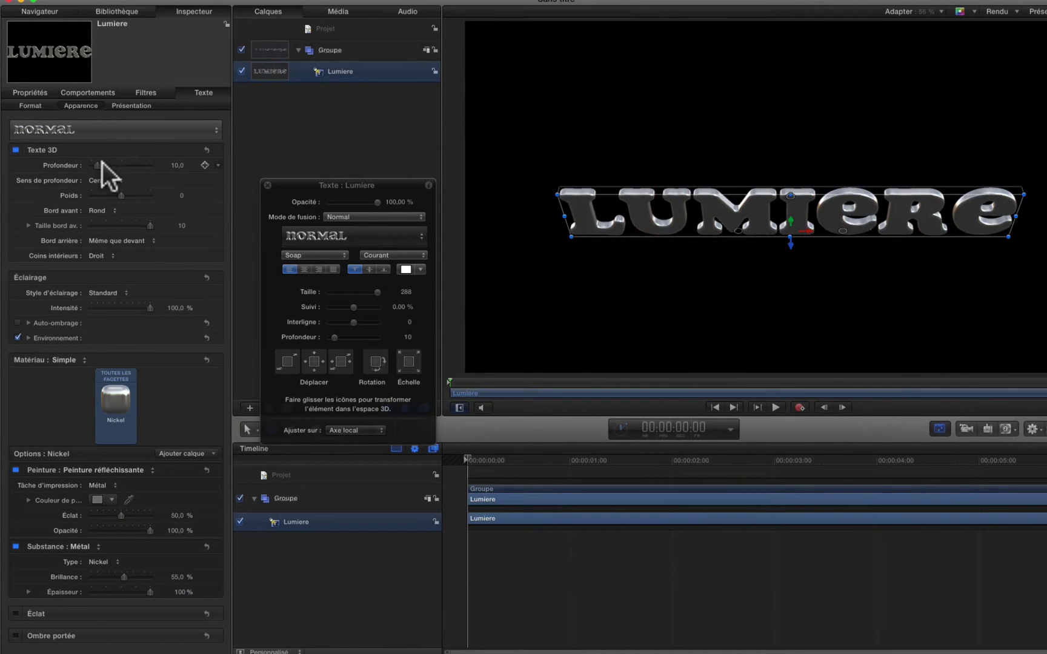
pyautogui.moveTo(103, 165); pyautogui.dragTo(126, 161)
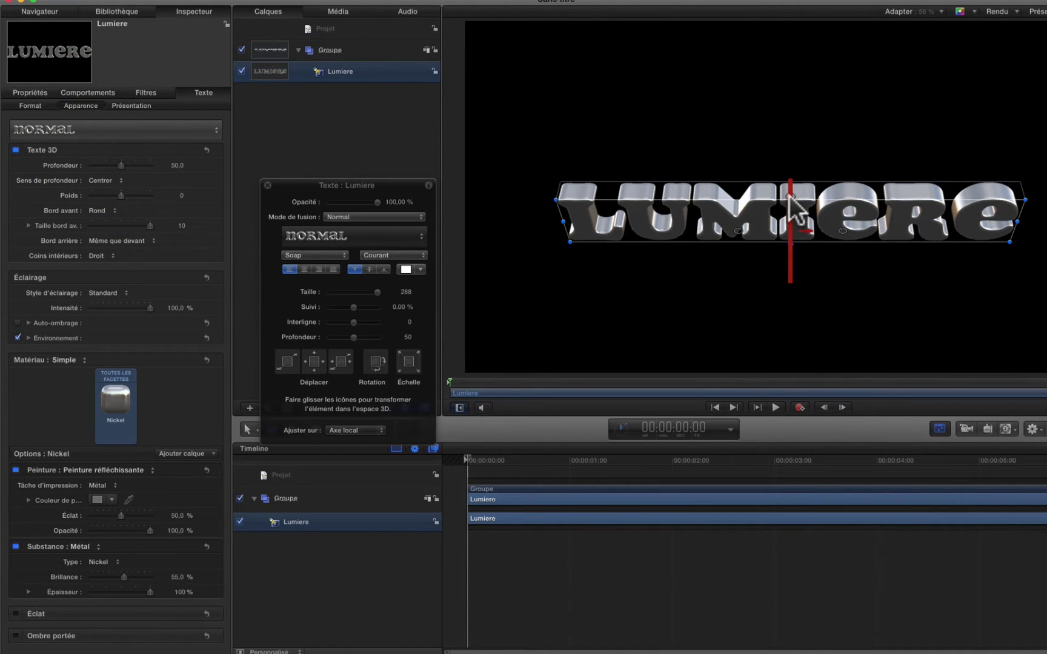
pyautogui.moveTo(790, 195)
pyautogui.mouseDown()
pyautogui.moveTo(791, 174)
pyautogui.moveTo(794, 192)
pyautogui.mouseUp()
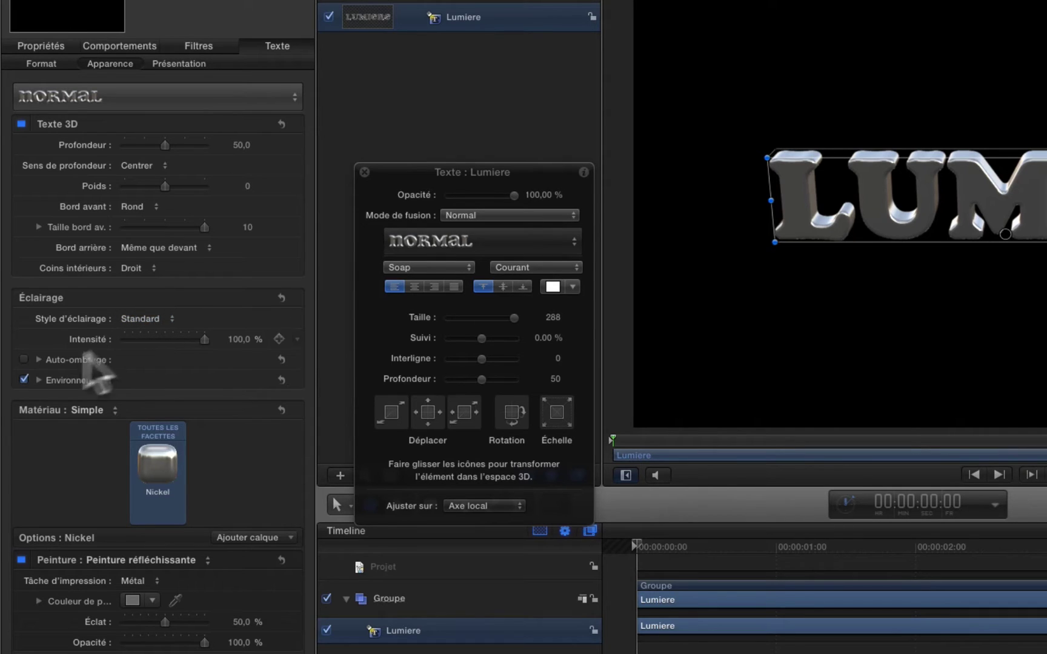
# Add keyframes to the environment lighting's X, Y and Z rotation at 00:00:00:00.
pyautogui.click(38, 380)
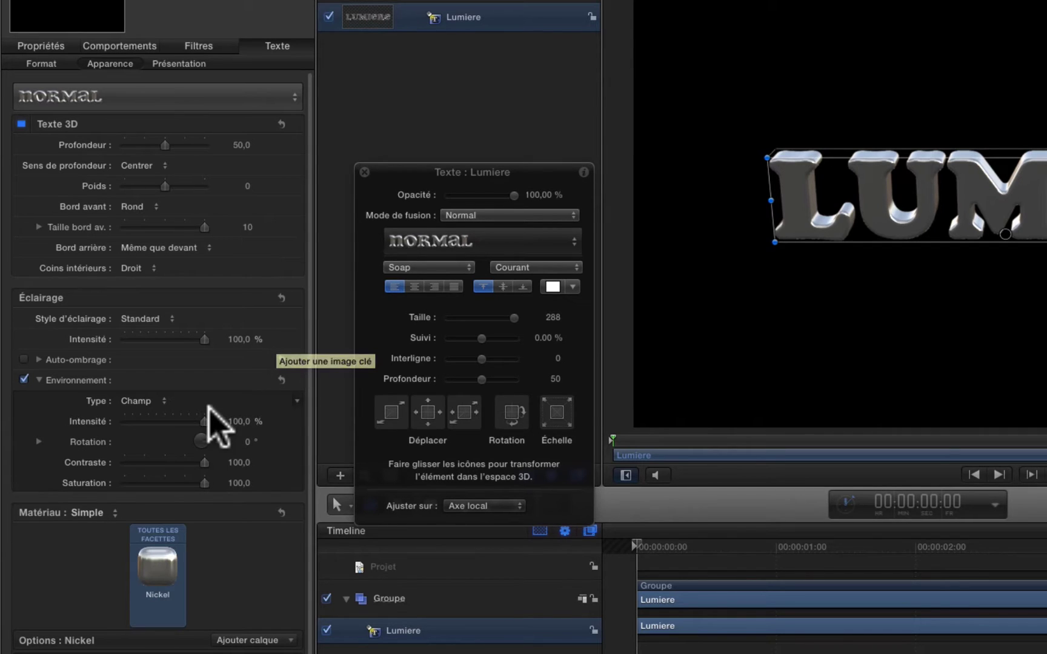
pyautogui.click(38, 441)
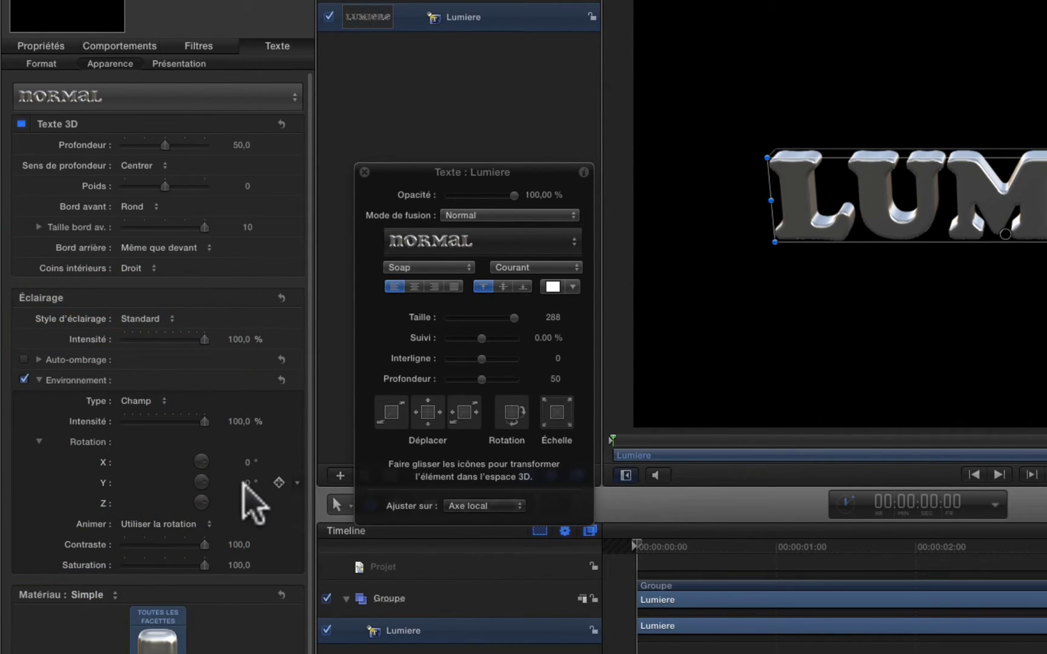
pyautogui.click(277, 502)
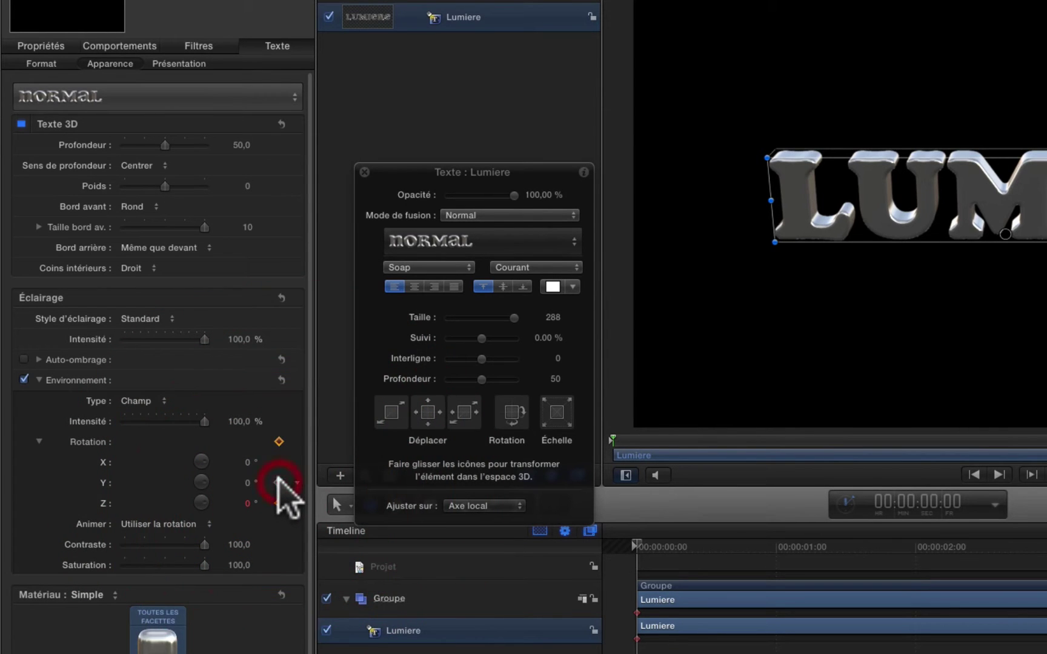
pyautogui.click(278, 462)
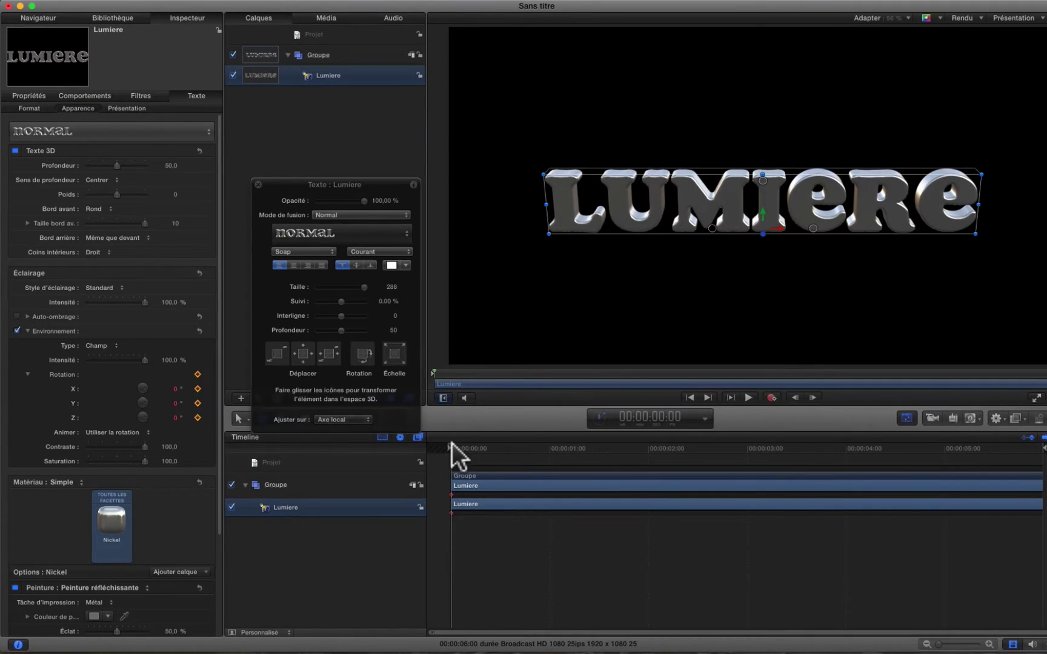
# At 00:00:05:24, set the environment rotation to X -78°, Y -46° and Z 38°.
pyautogui.moveTo(449, 442); pyautogui.dragTo(1042, 521)
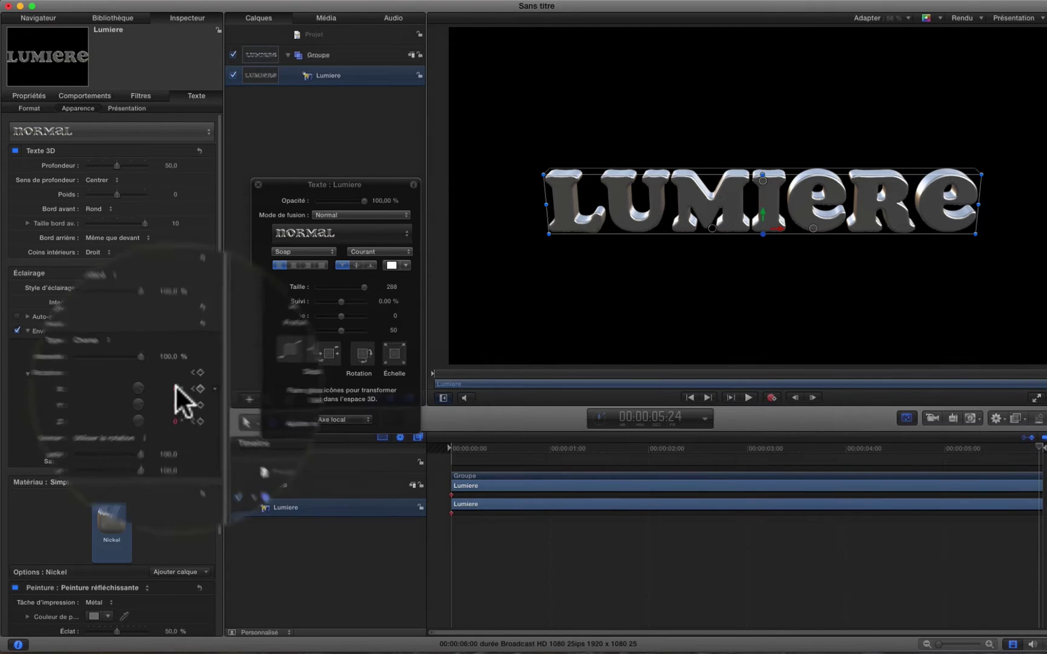
pyautogui.moveTo(177, 389); pyautogui.dragTo(128, 391)
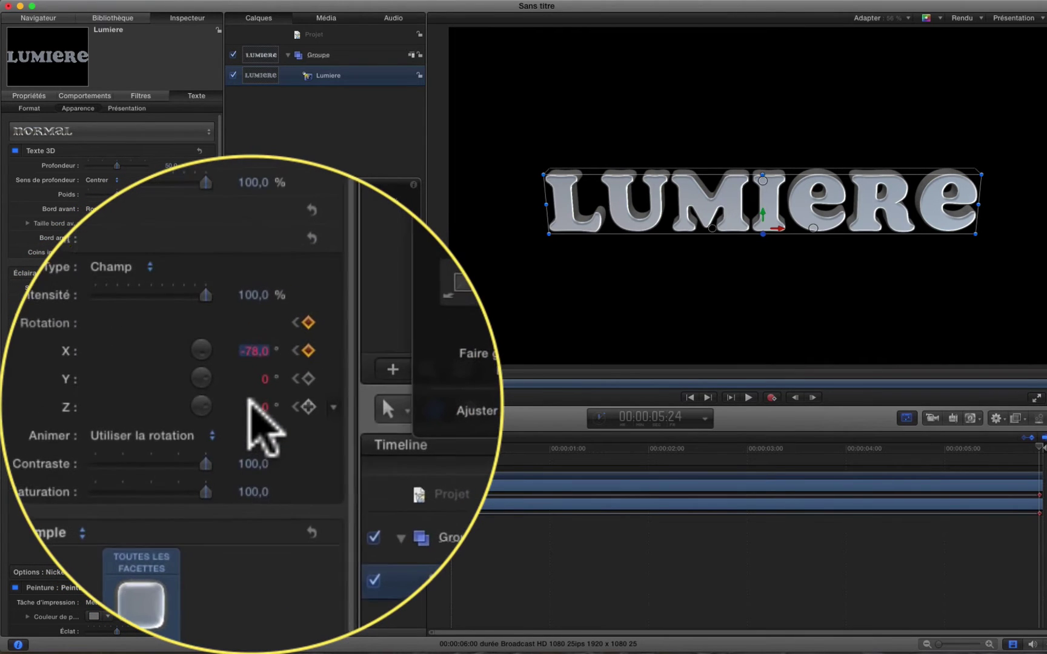
pyautogui.moveTo(248, 403)
pyautogui.mouseDown()
pyautogui.moveTo(112, 403)
pyautogui.moveTo(259, 402)
pyautogui.moveTo(215, 403)
pyautogui.mouseUp()
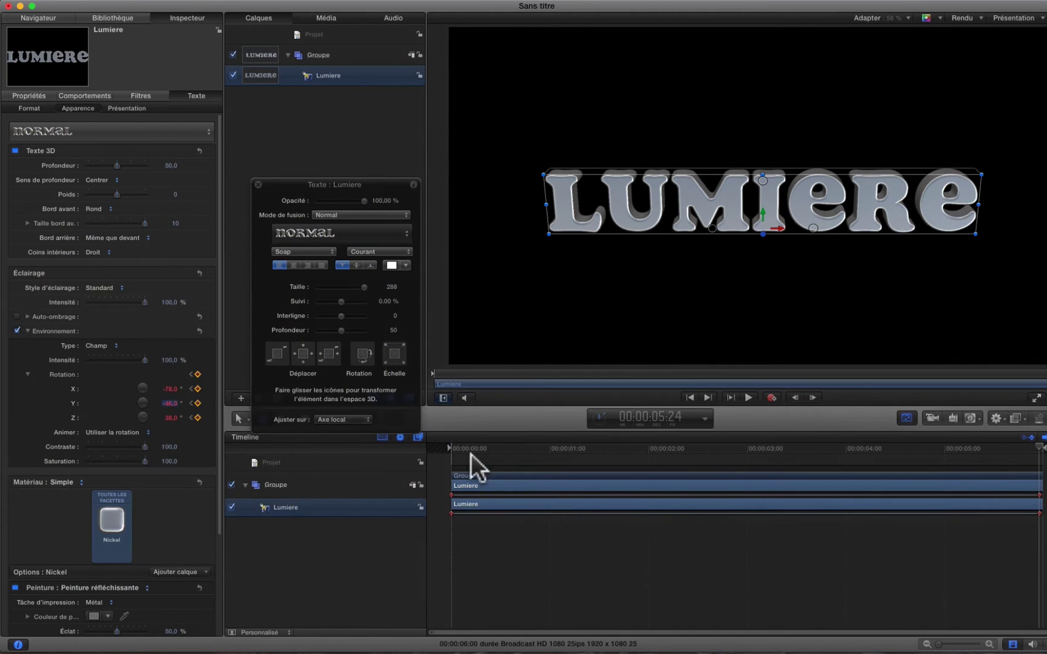
# Play the title from the start to preview the rotating environment lighting, and return to the first frame.
pyautogui.moveTo(945, 449); pyautogui.dragTo(440, 464)
pyautogui.press('space')
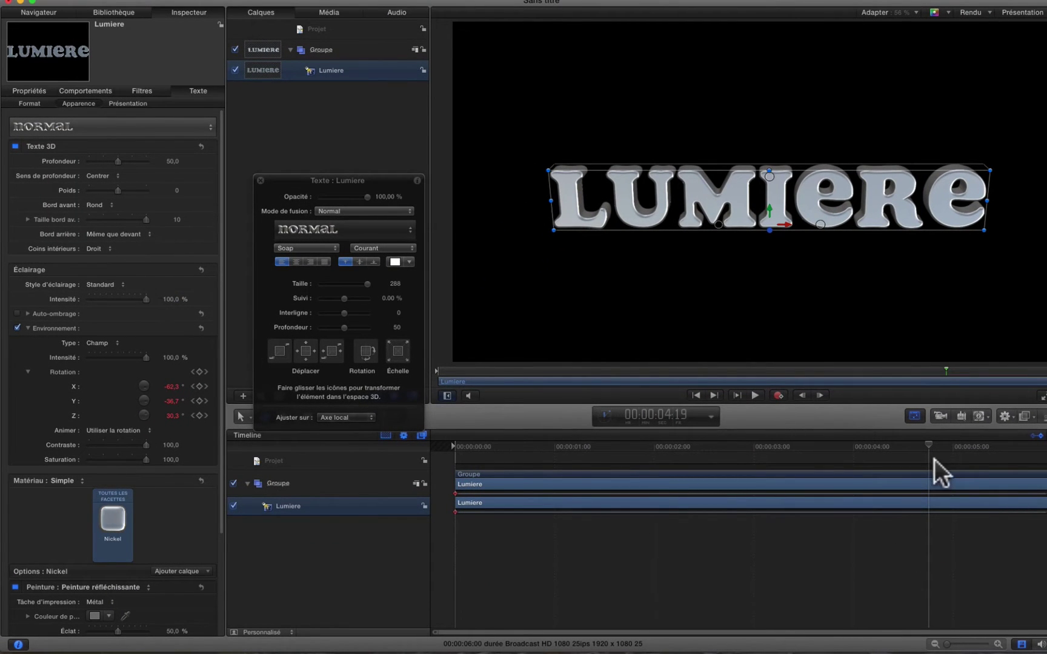
pyautogui.moveTo(929, 445); pyautogui.dragTo(431, 442)
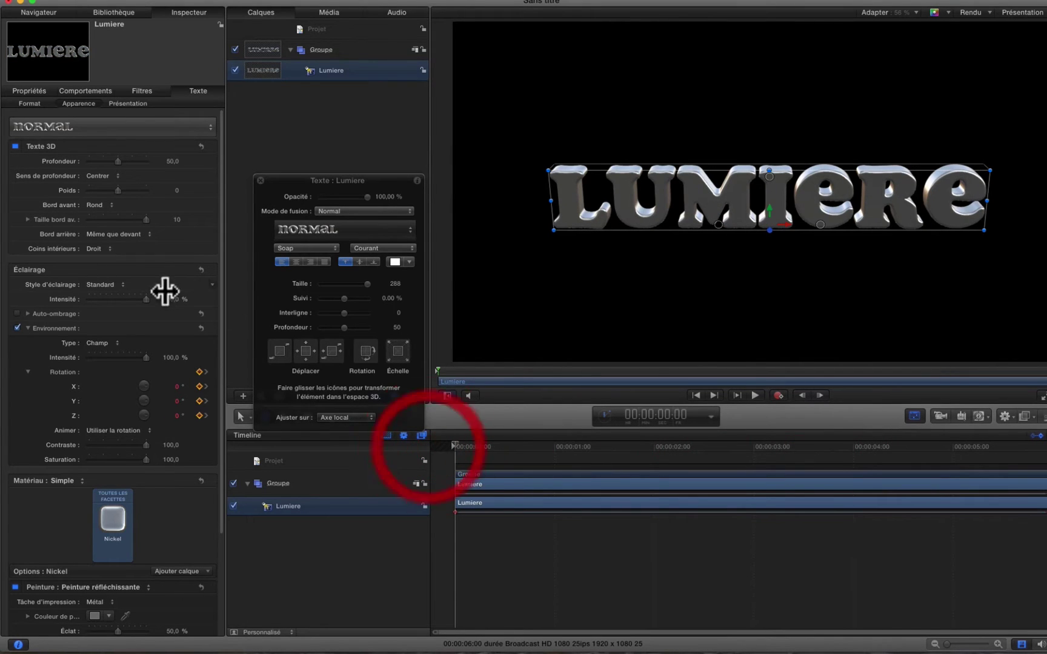
# Try the environment lighting intensity at 0% and restore it to 100%.
pyautogui.moveTo(145, 357); pyautogui.dragTo(69, 344)
pyautogui.moveTo(146, 298)
pyautogui.mouseDown()
pyautogui.moveTo(54, 300)
pyautogui.moveTo(147, 315)
pyautogui.mouseUp()
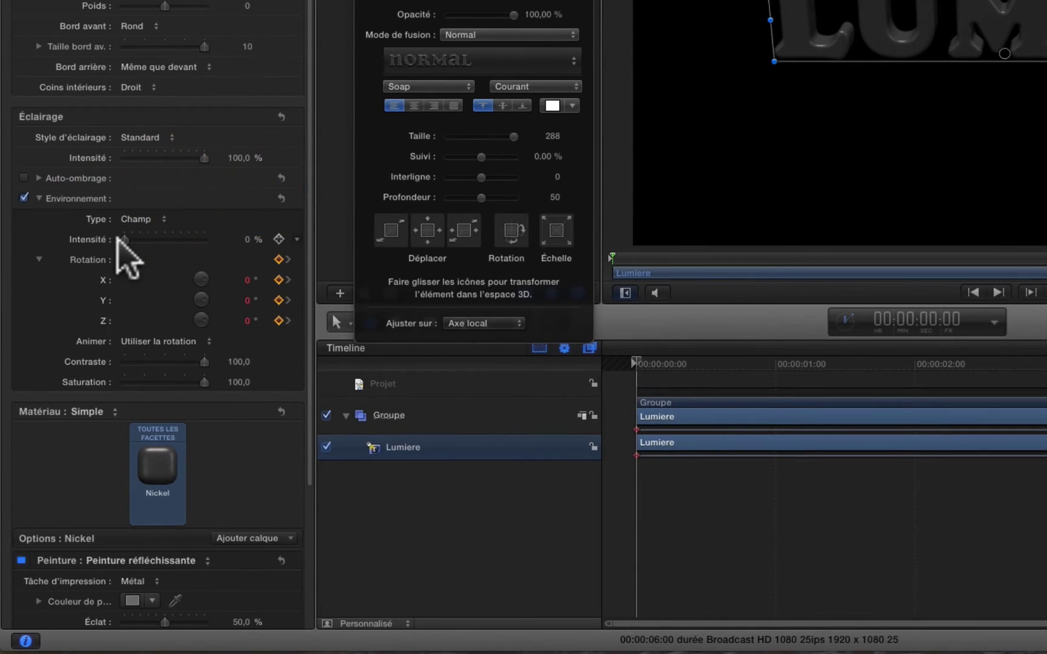
pyautogui.moveTo(121, 240); pyautogui.dragTo(239, 249)
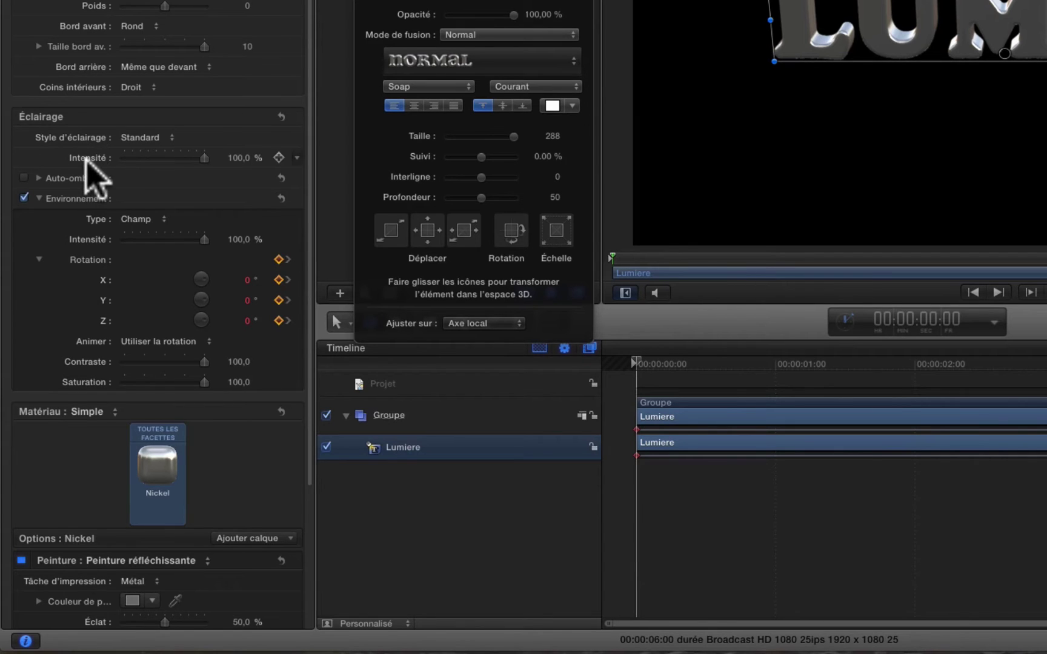
# Publish the general lighting intensity and the environment intensity parameters.
pyautogui.rightClick(88, 158)
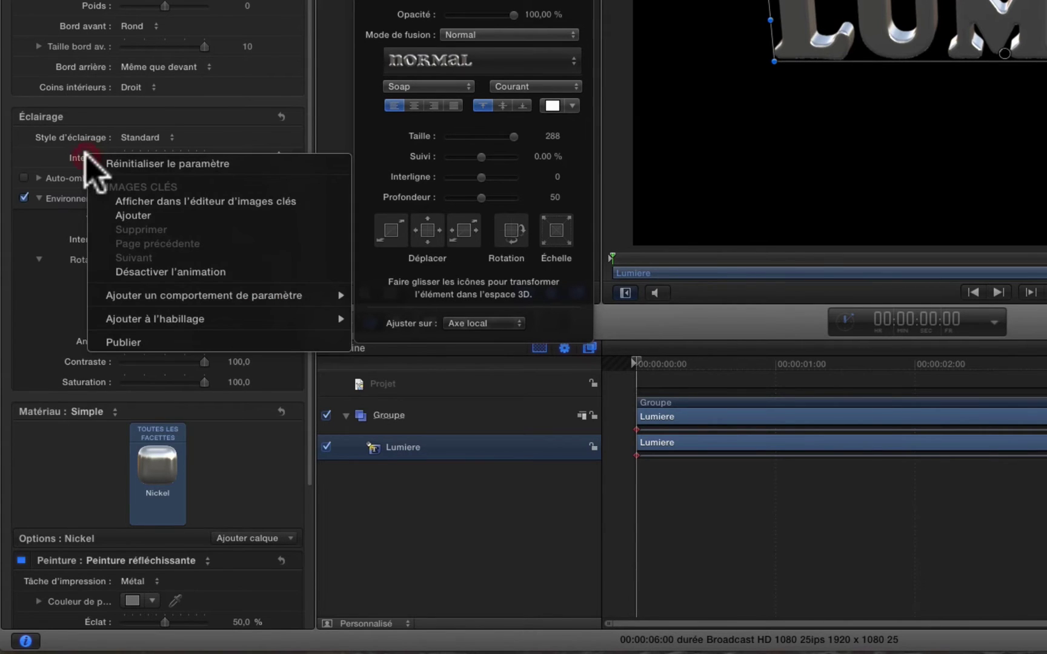
pyautogui.click(121, 343)
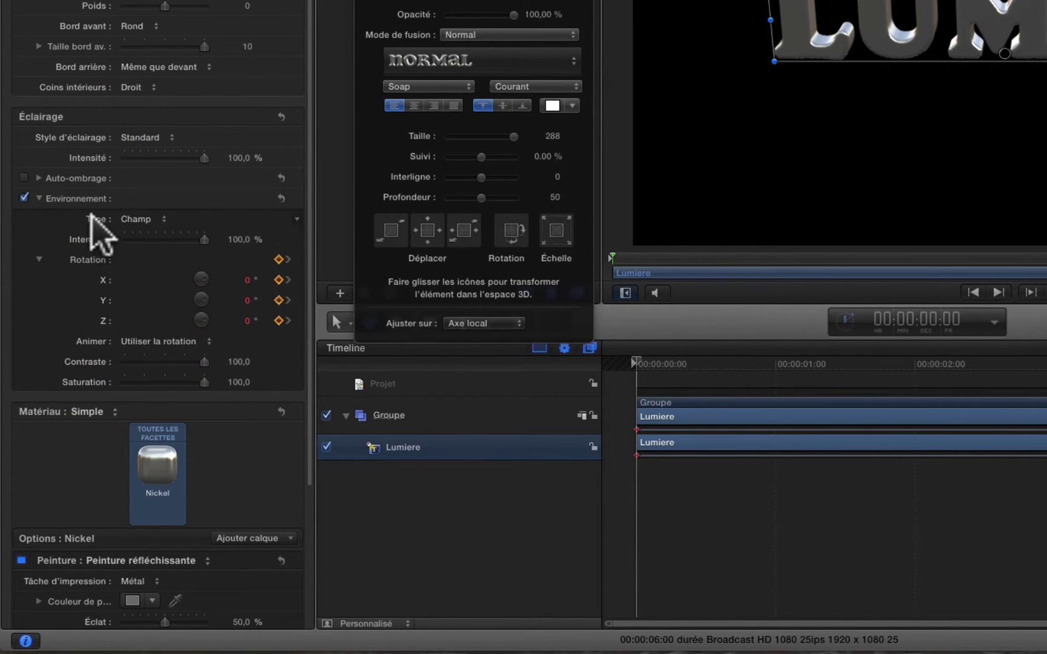
pyautogui.rightClick(88, 235)
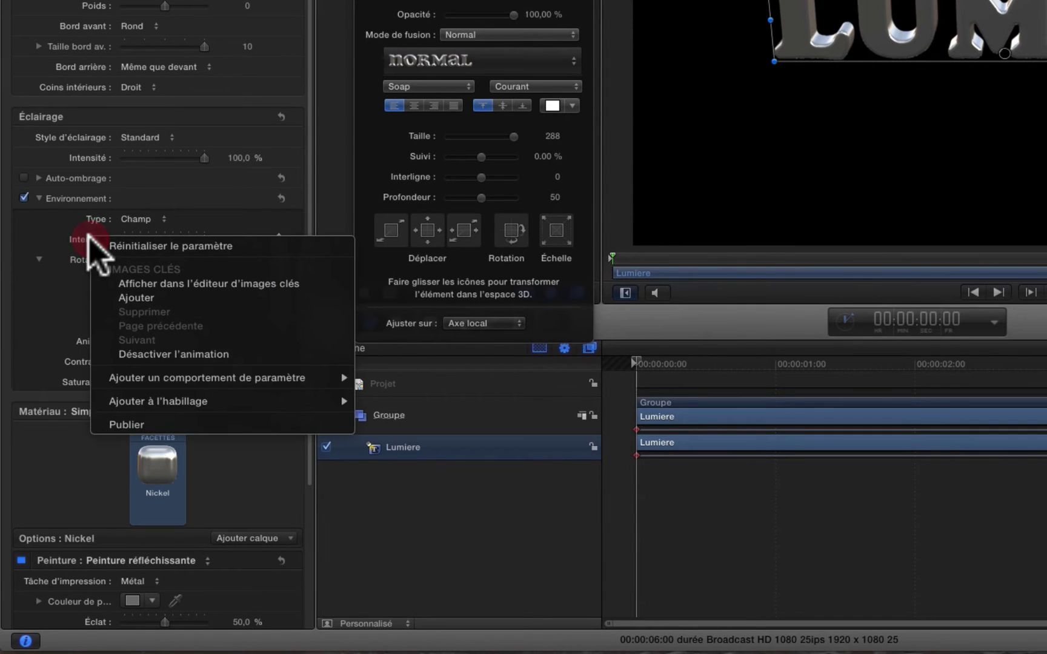
pyautogui.click(124, 424)
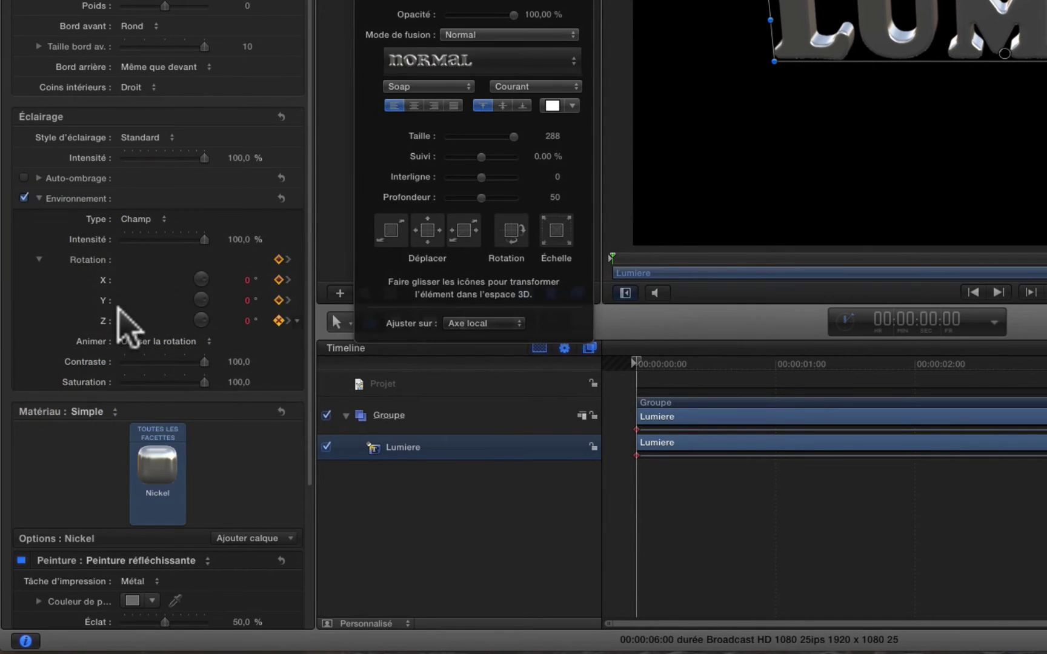
# Publish the X, Y and Z rotation parameters of the lighting environment.
pyautogui.rightClick(107, 276)
pyautogui.click(175, 470)
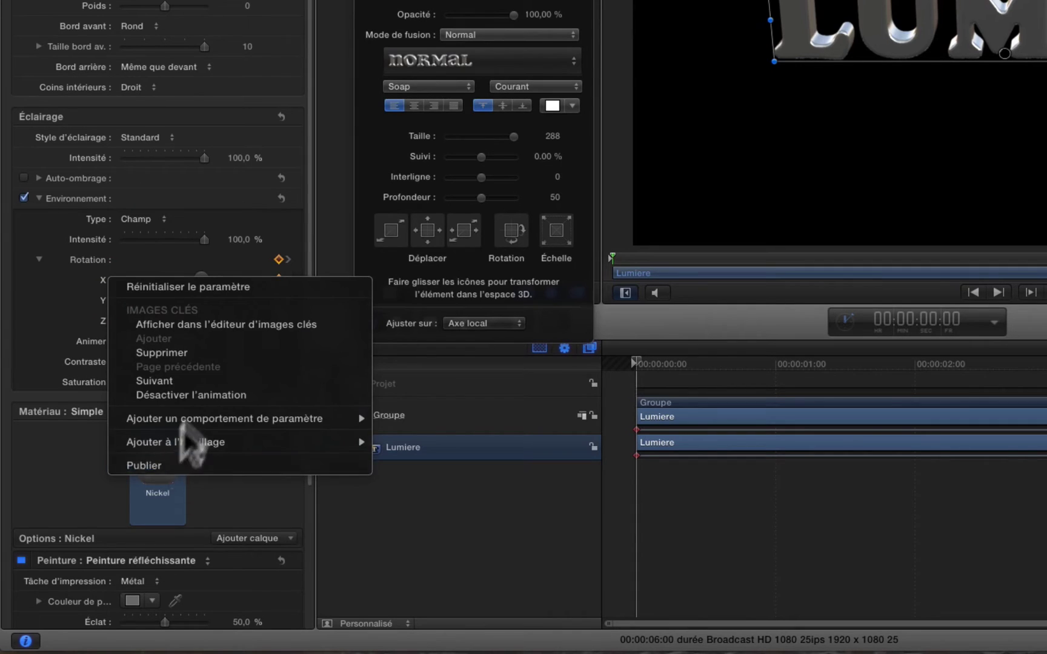
pyautogui.rightClick(102, 298)
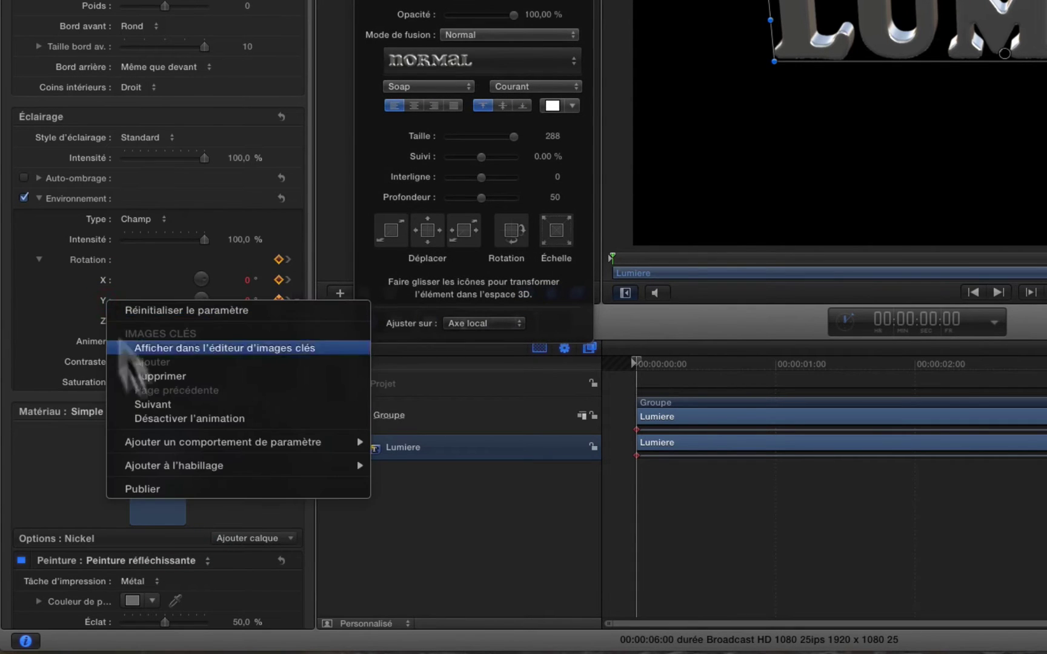
pyautogui.click(174, 490)
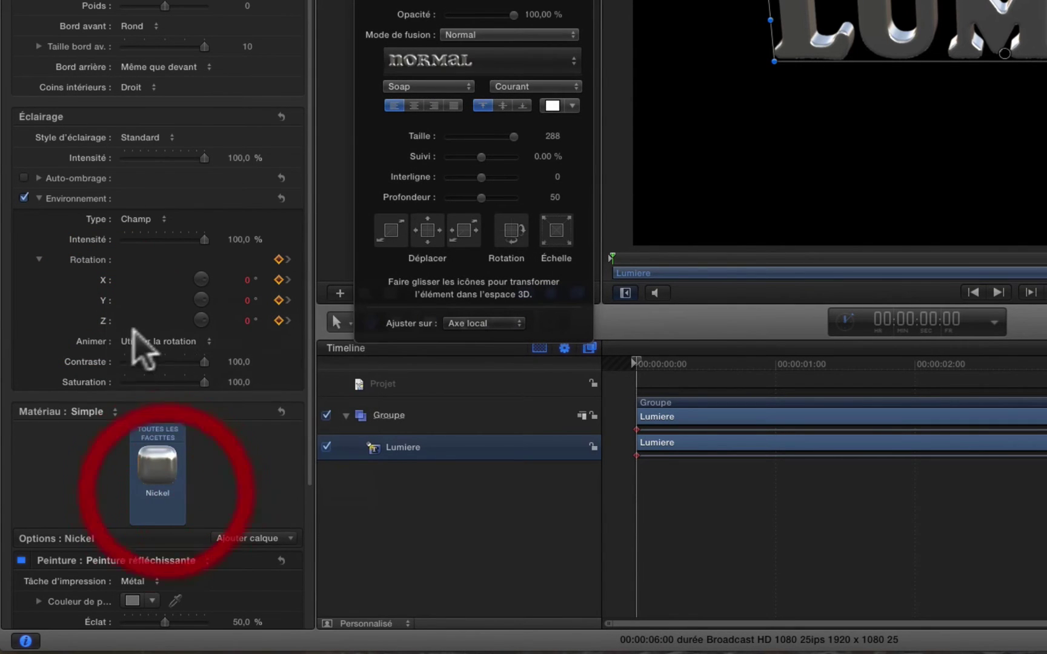
pyautogui.rightClick(103, 321)
pyautogui.click(171, 507)
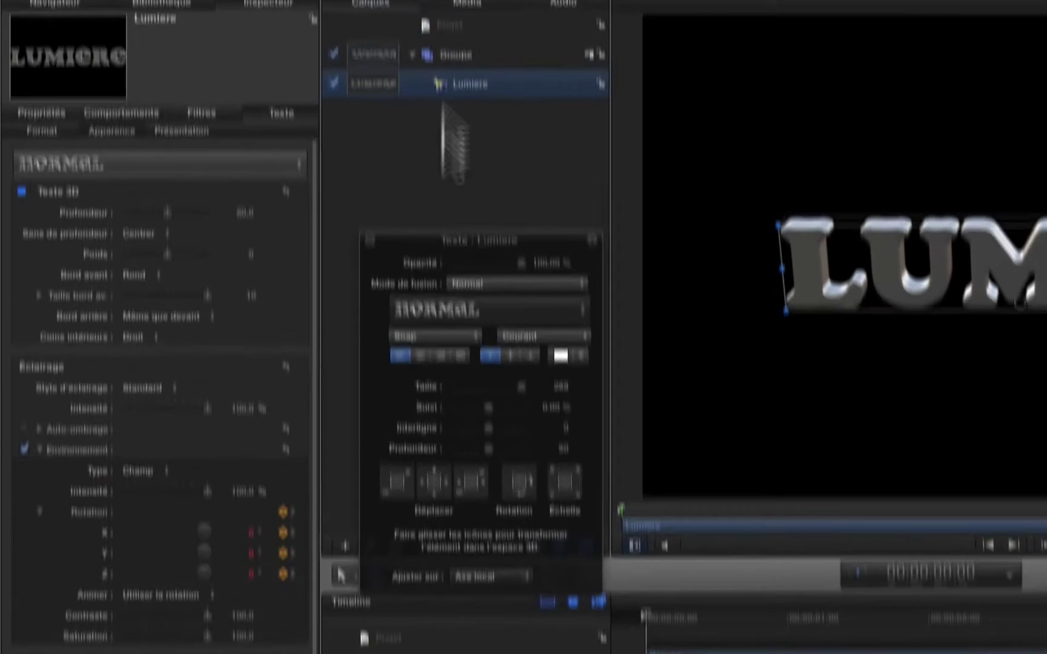
# In the project's published parameters, rename the general lighting intensity Int. Lumière and the environment intensity Int. Envir.
pyautogui.click(491, 51)
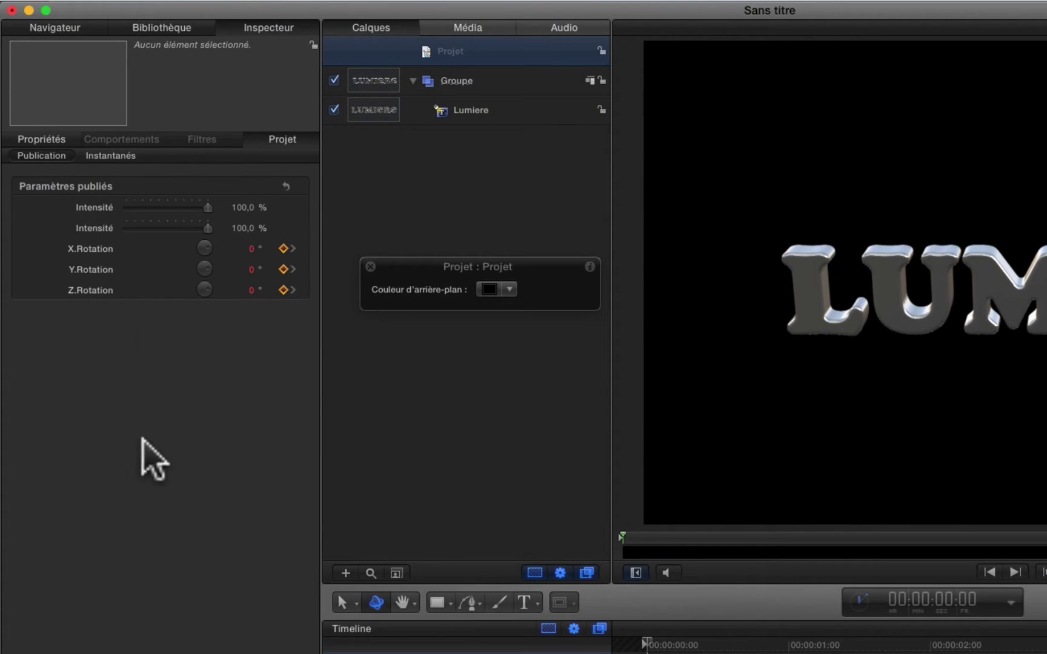
pyautogui.click(106, 208)
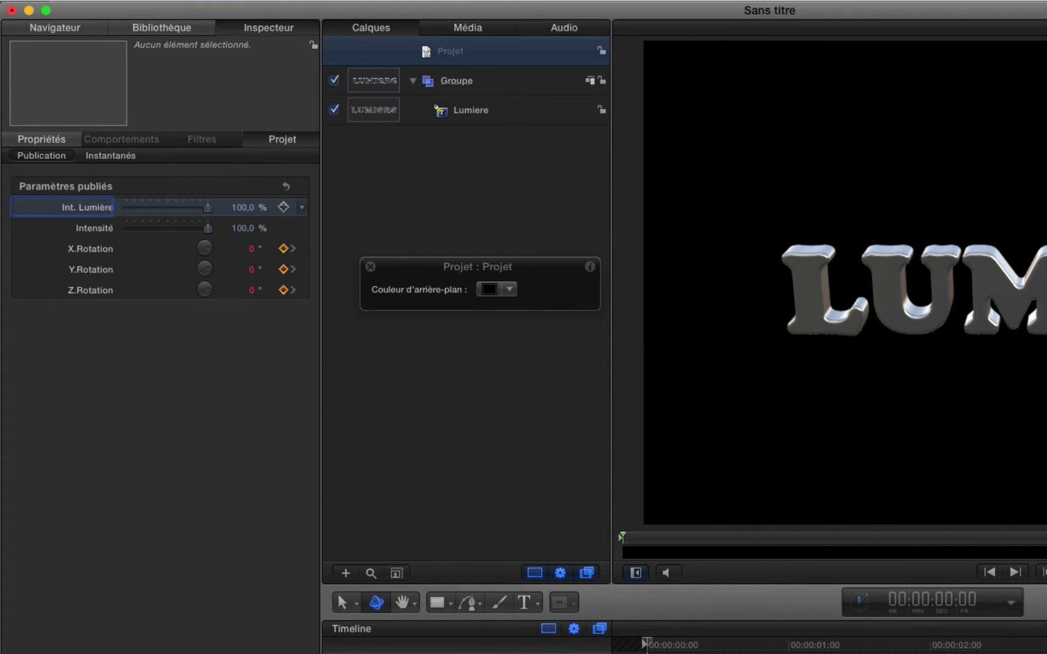
pyautogui.click(96, 228)
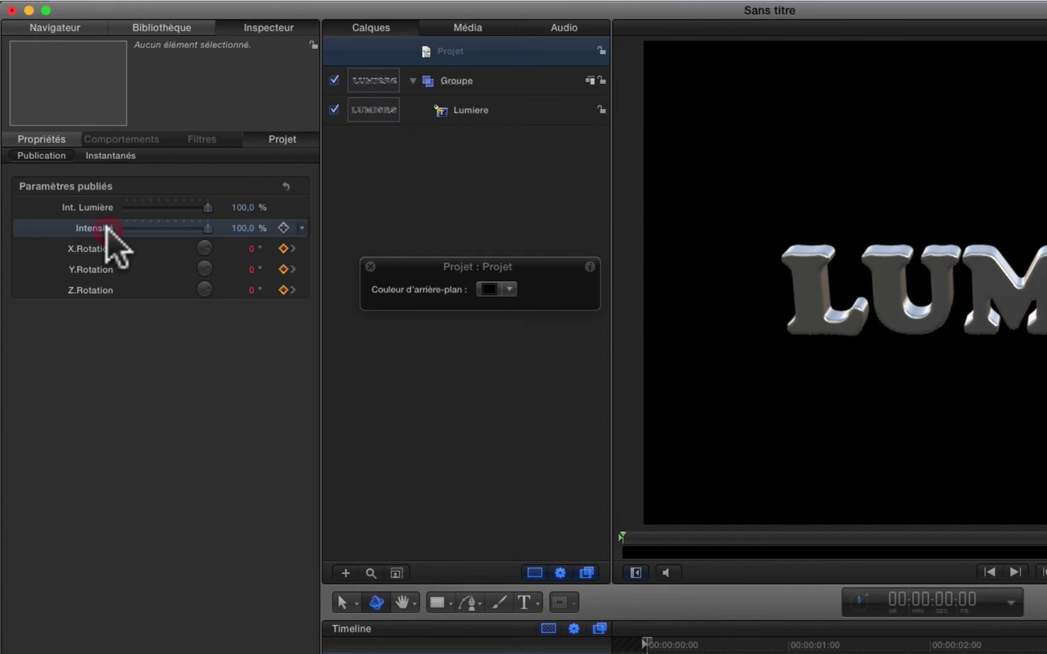
pyautogui.moveTo(107, 228); pyautogui.dragTo(109, 228)
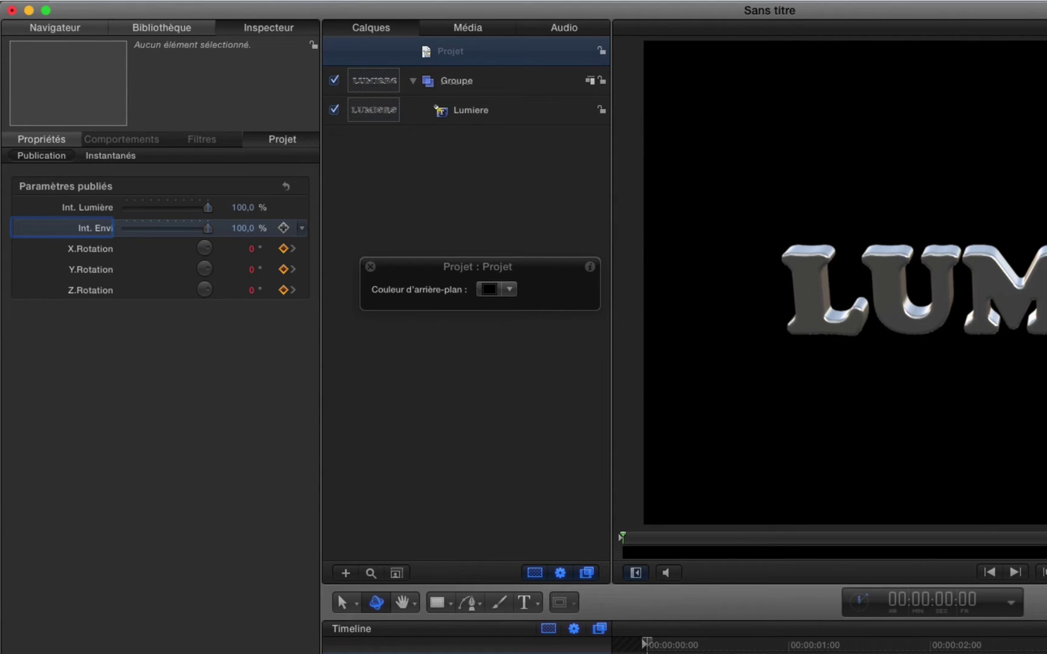
# Rename the three published rotation parameters X.Rot. Envir, Y.Rot. Envir and Z.Rot. Envir.
pyautogui.moveTo(110, 228); pyautogui.dragTo(106, 248)
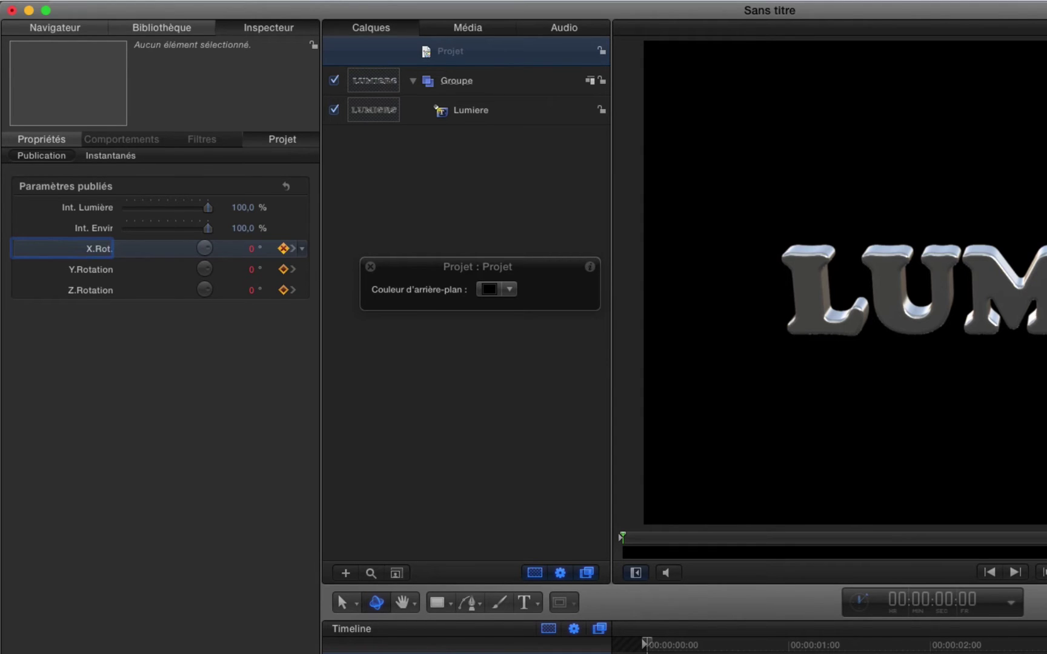
pyautogui.click(104, 269)
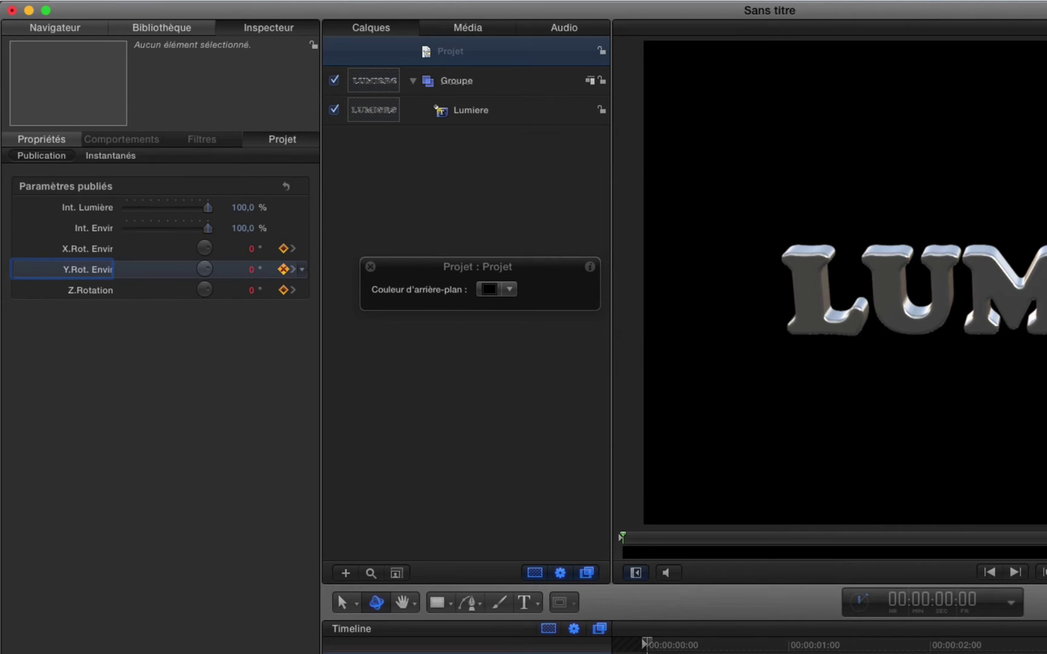
pyautogui.click(106, 291)
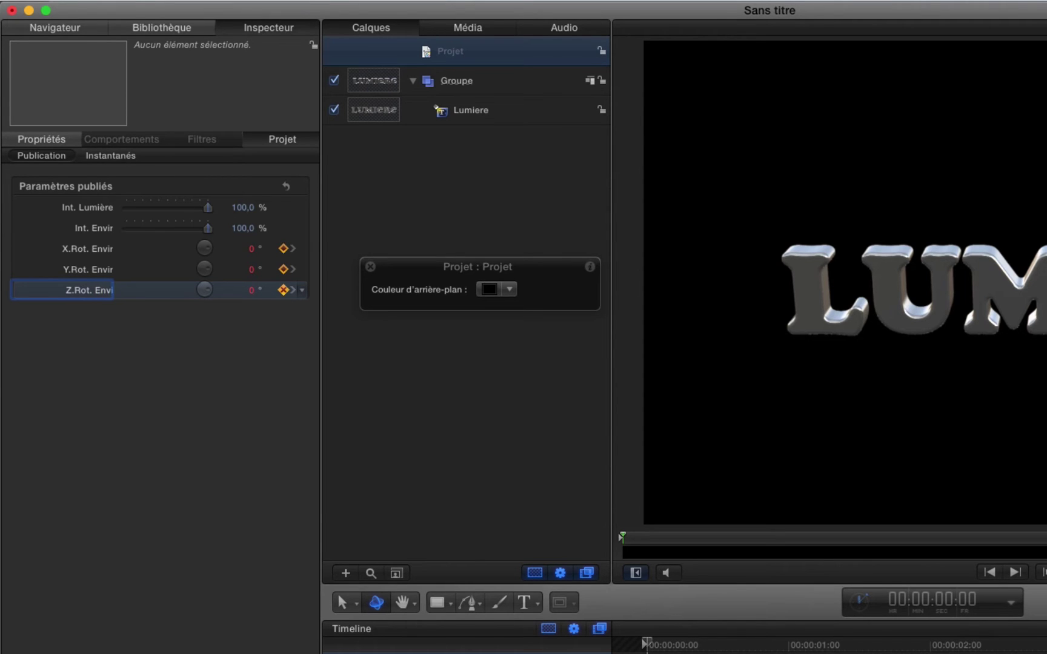
pyautogui.click(226, 351)
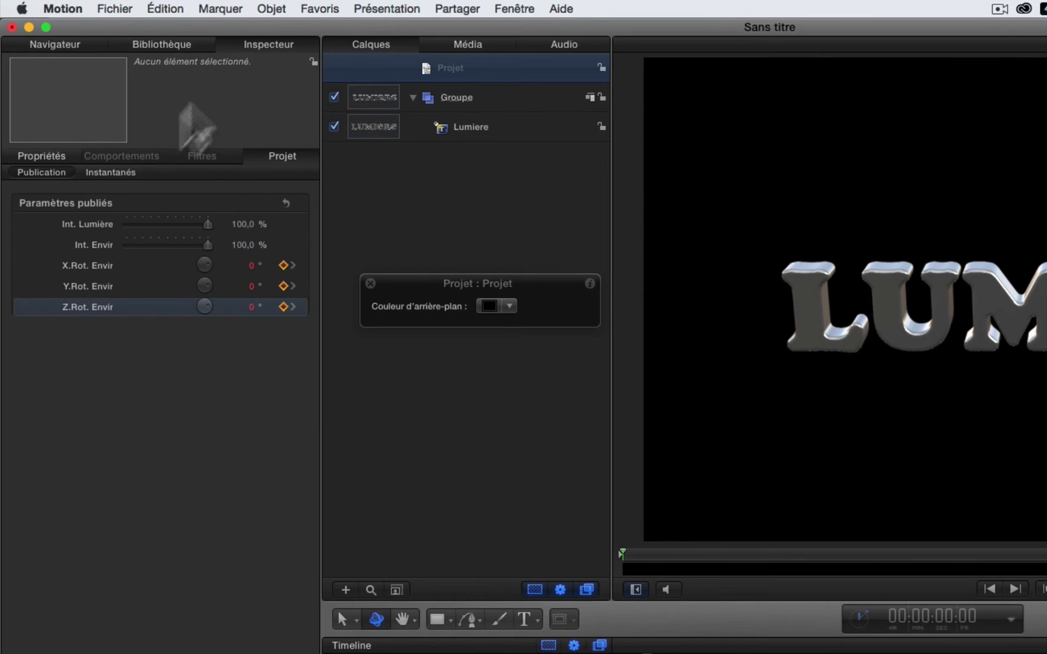
# Save and publish the title template as 3D Lumière in the RD titres 3D category, with no theme.
pyautogui.click(116, 8)
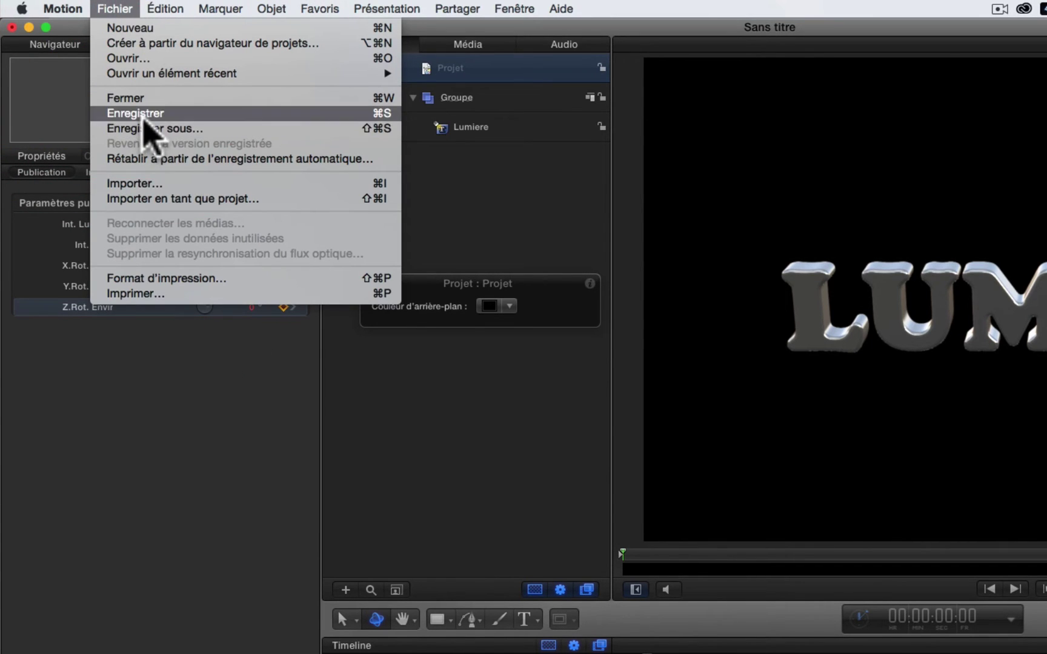
pyautogui.click(142, 115)
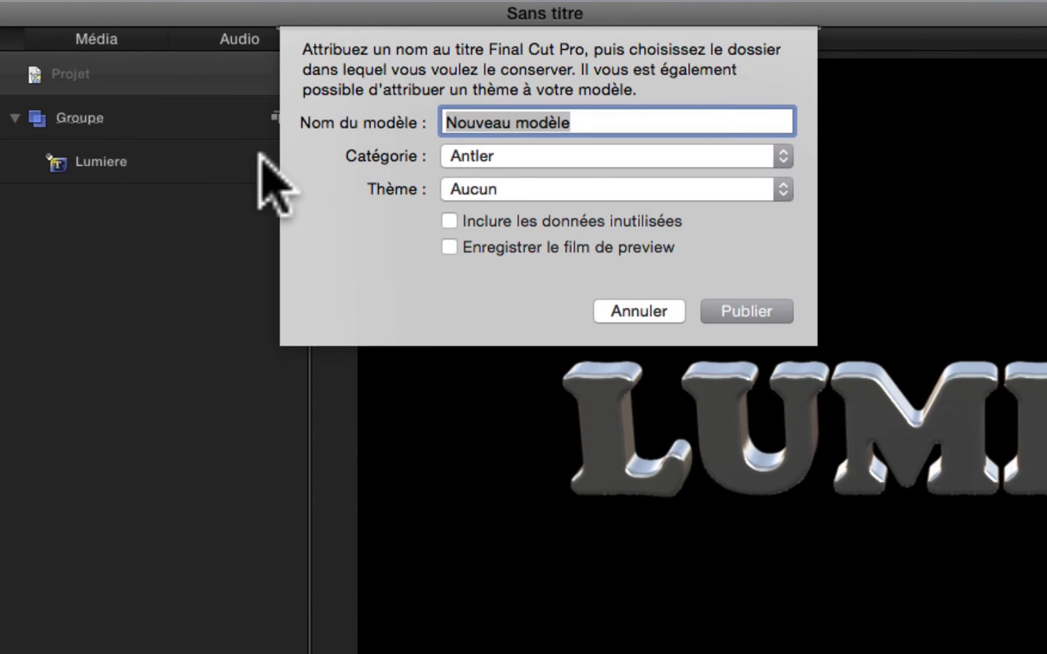
pyautogui.write('3D Lumière')
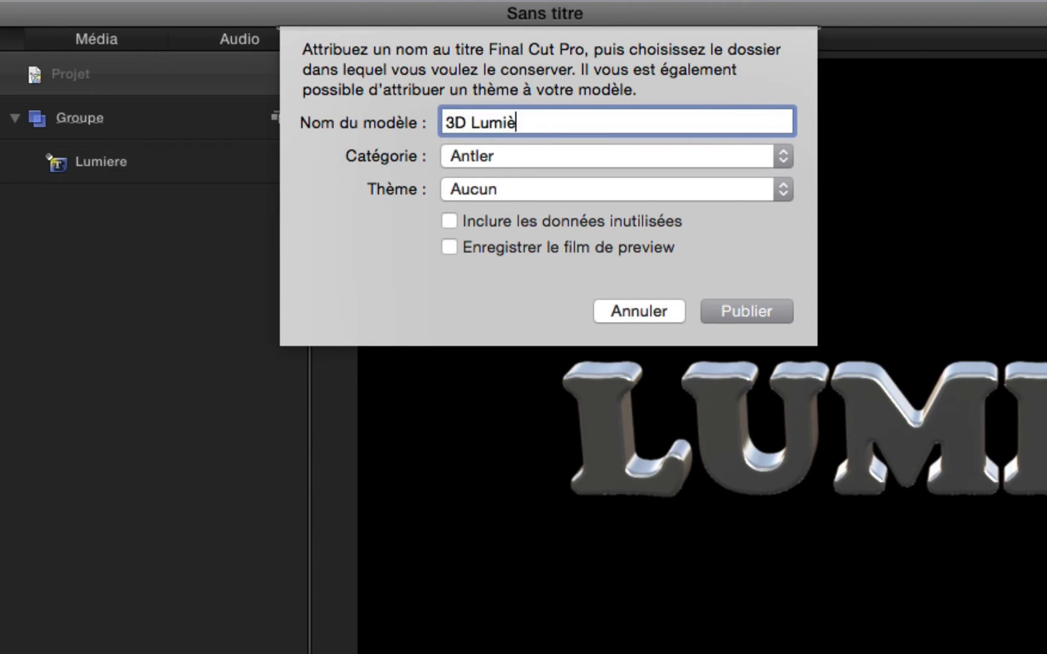
pyautogui.click(533, 156)
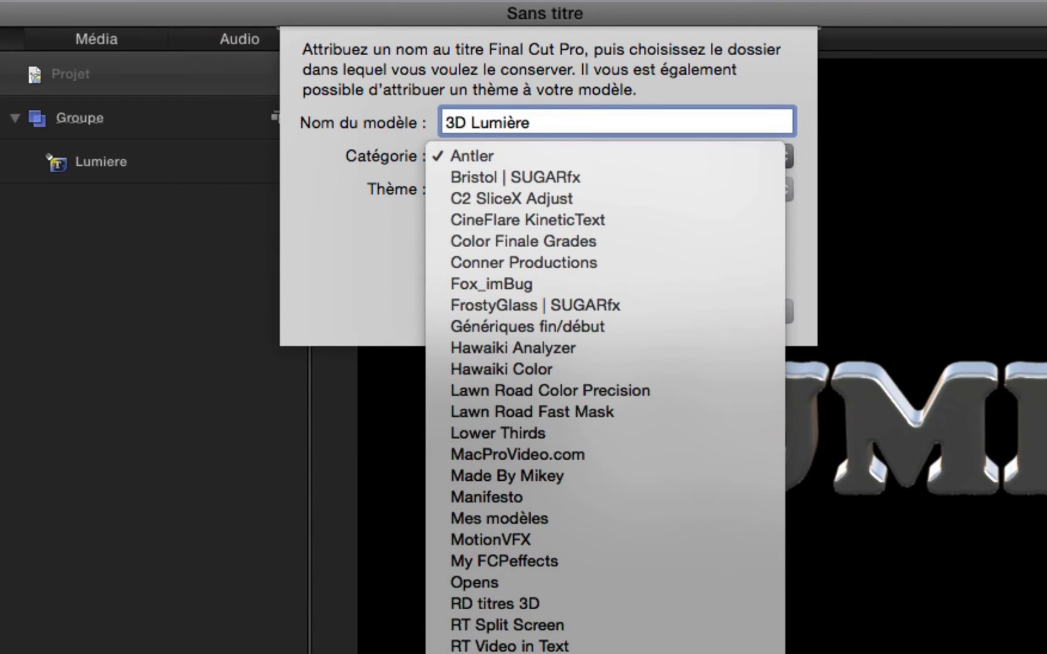
pyautogui.click(491, 604)
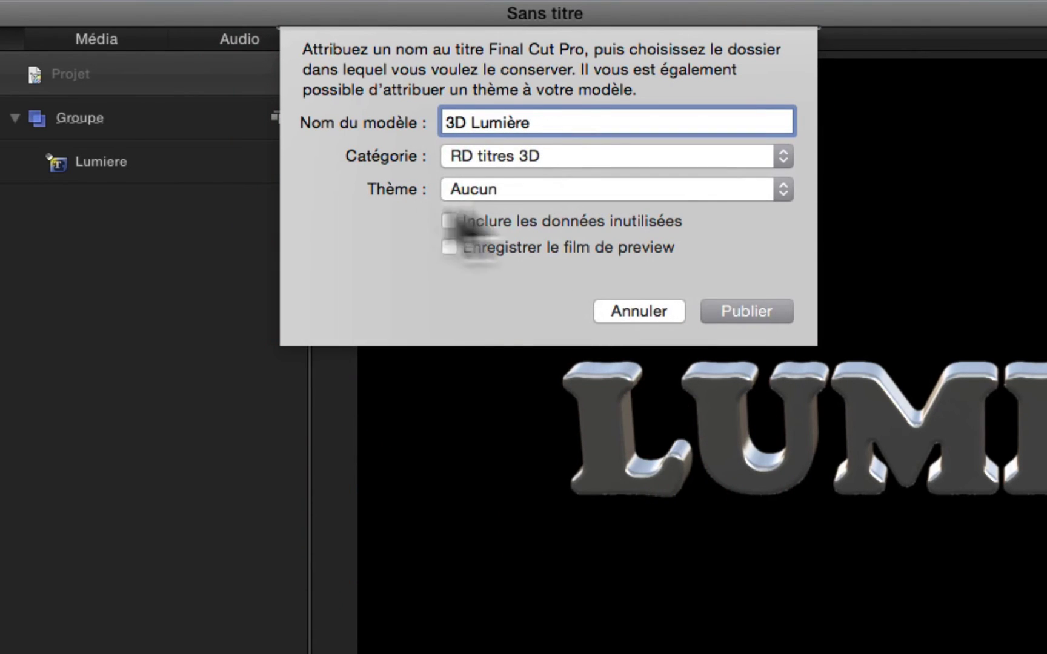
pyautogui.click(727, 306)
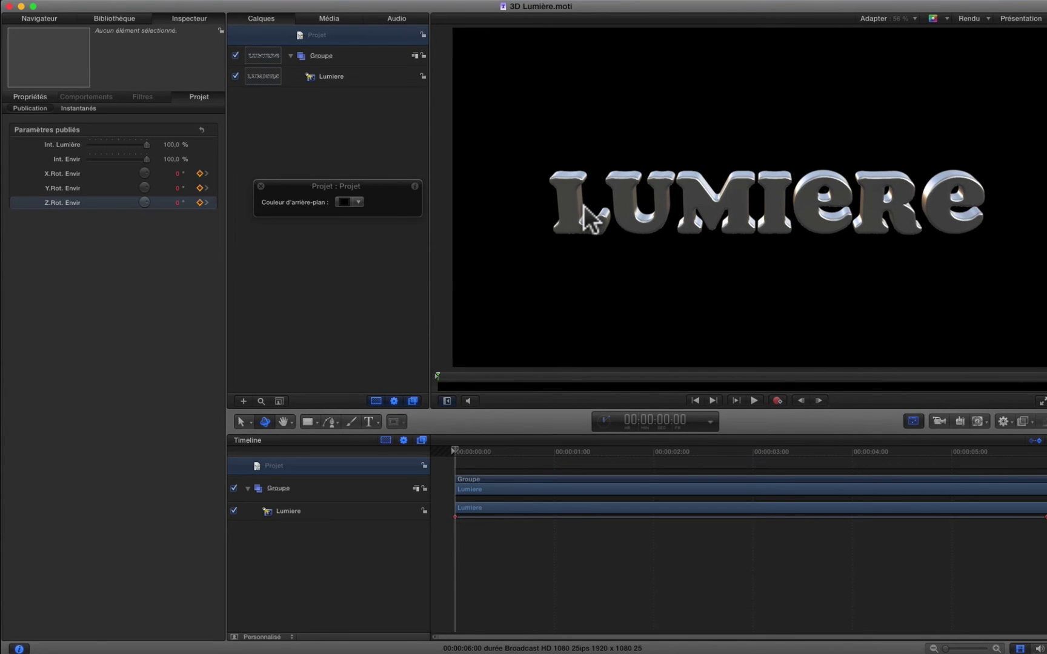
# Switch to Final Cut Pro and show the RD titres 3D category among the titles.
pyautogui.moveTo(747, 642)
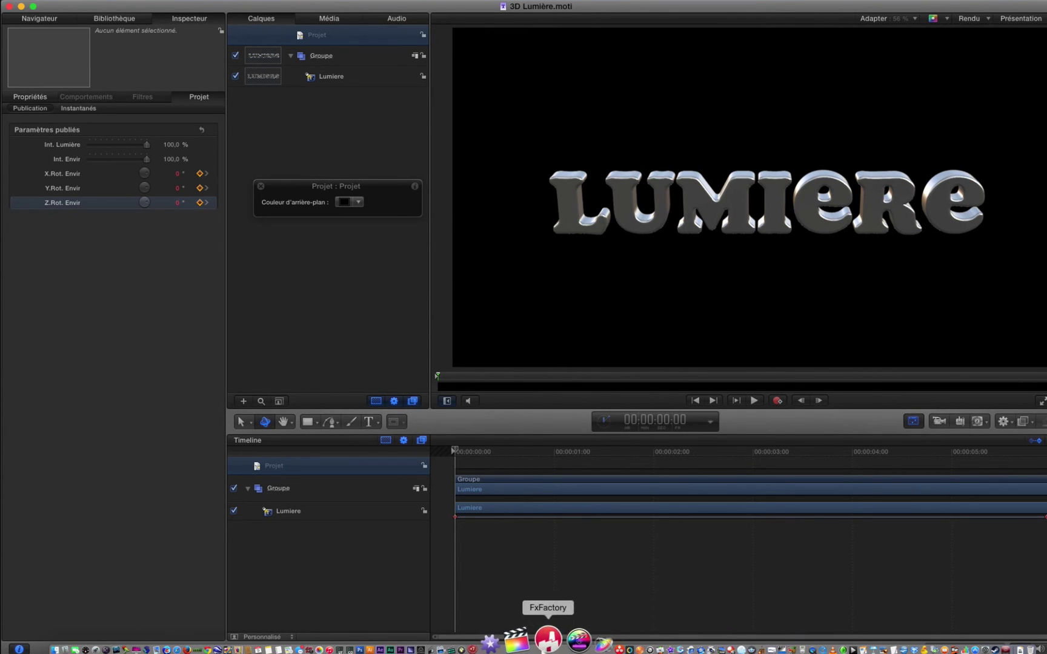
pyautogui.click(536, 643)
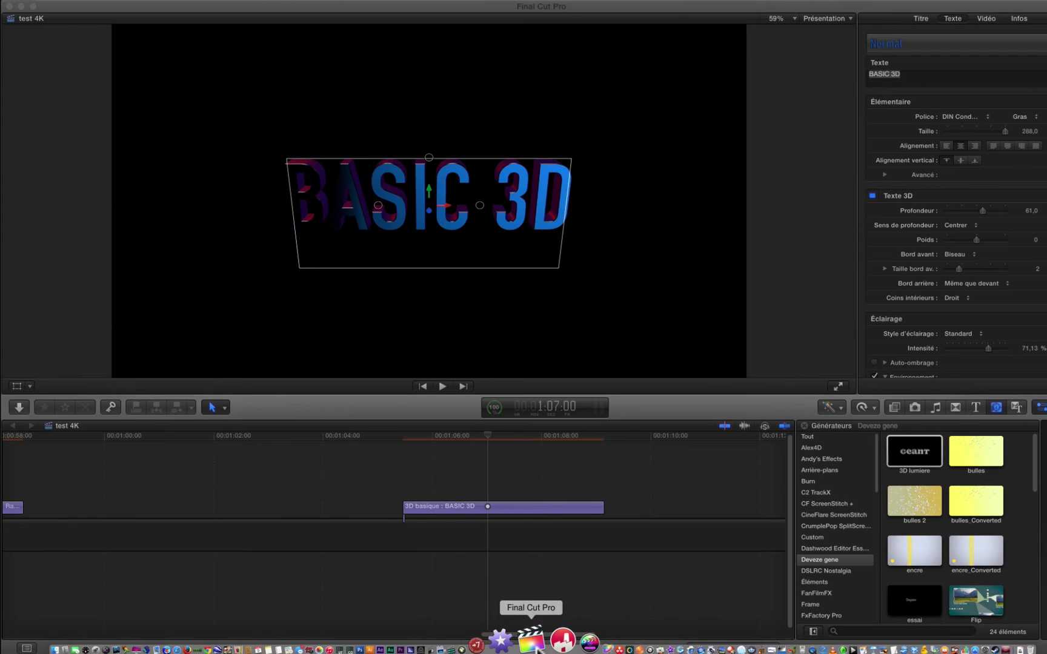
pyautogui.click(975, 407)
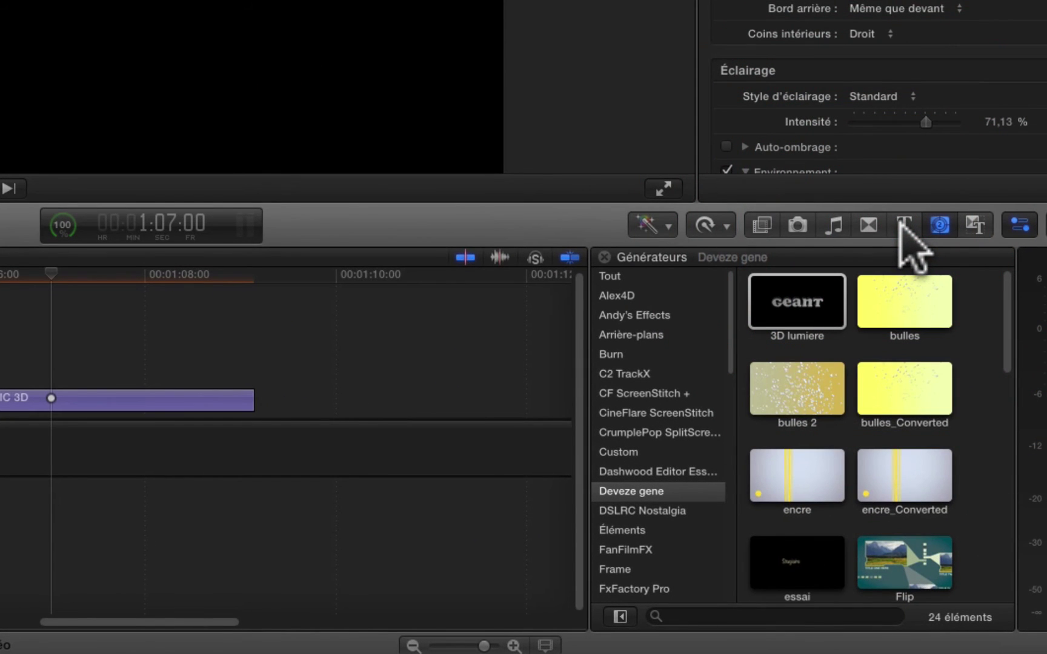
pyautogui.click(903, 226)
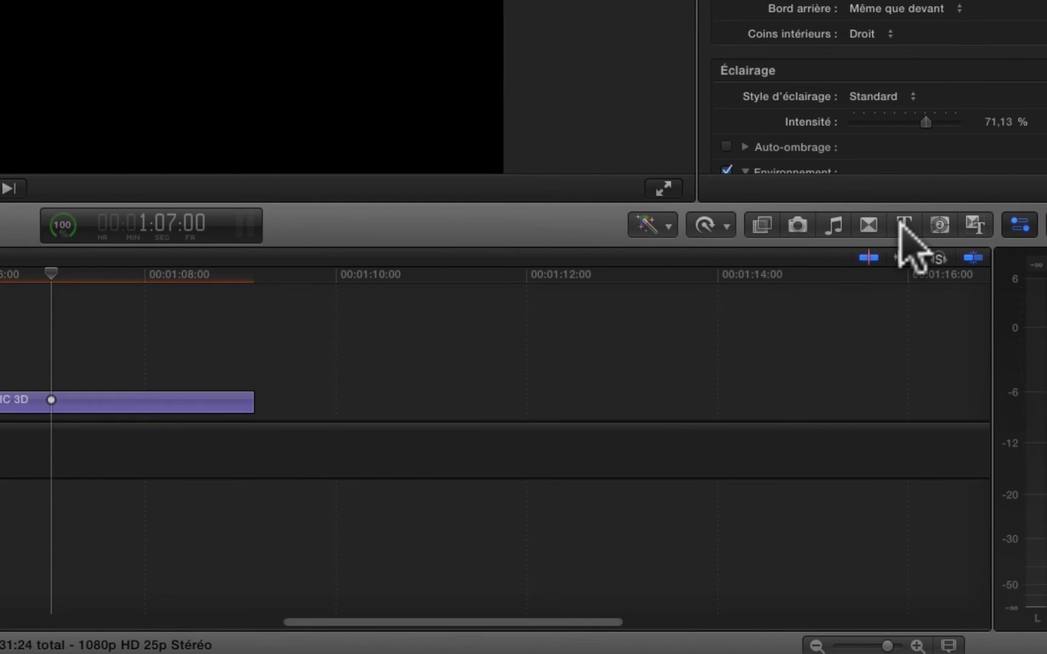
pyautogui.click(902, 225)
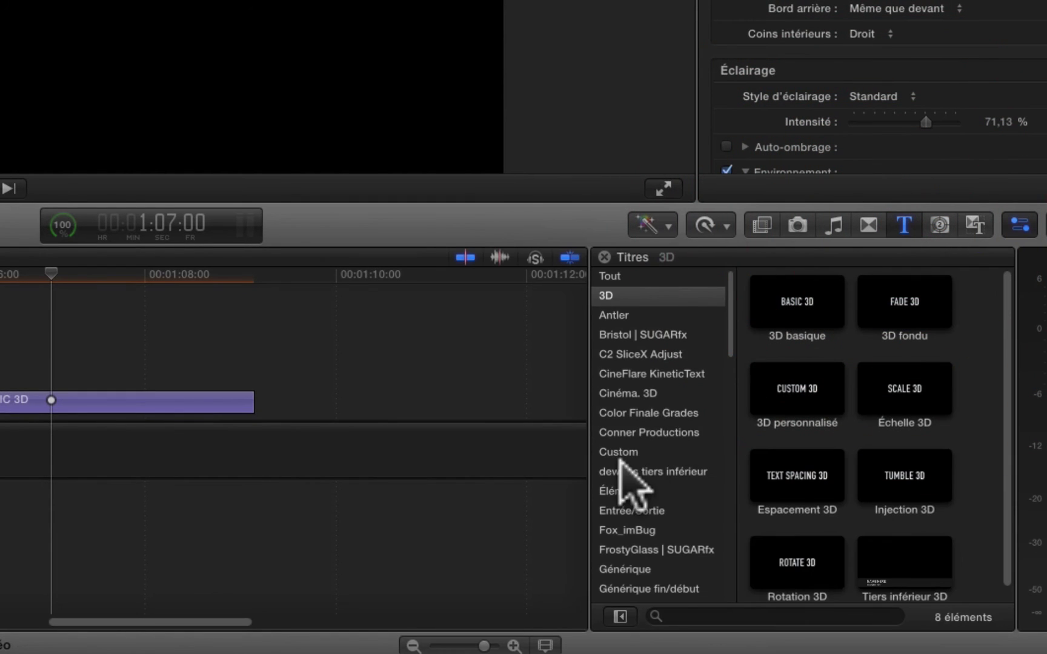
pyautogui.scroll(-4, 624, 466)
pyautogui.scroll(-6, 619, 461)
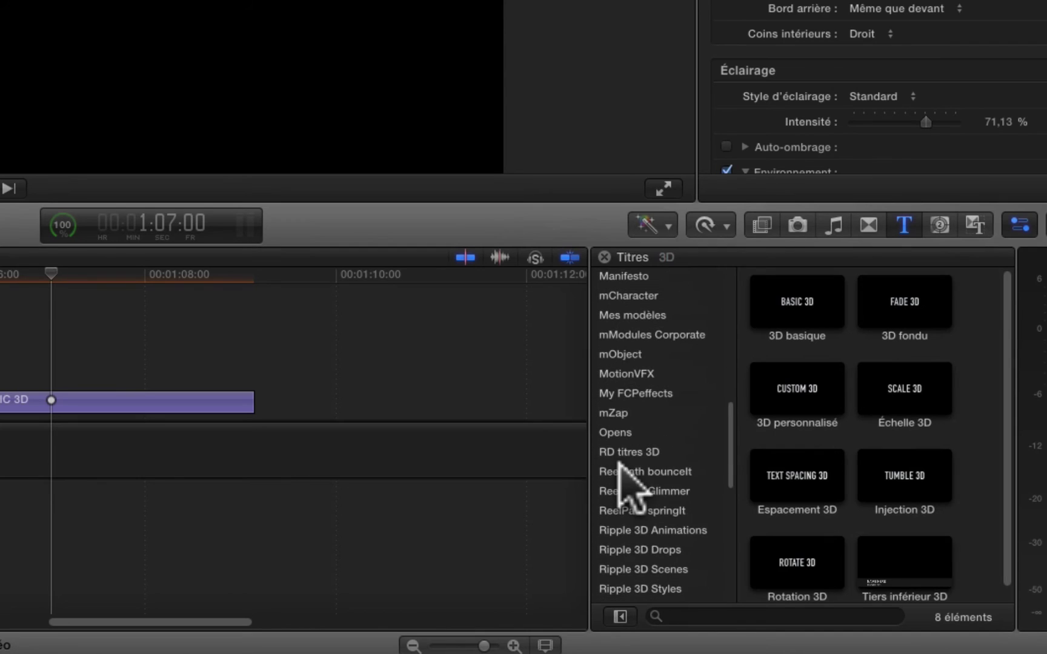
pyautogui.click(623, 453)
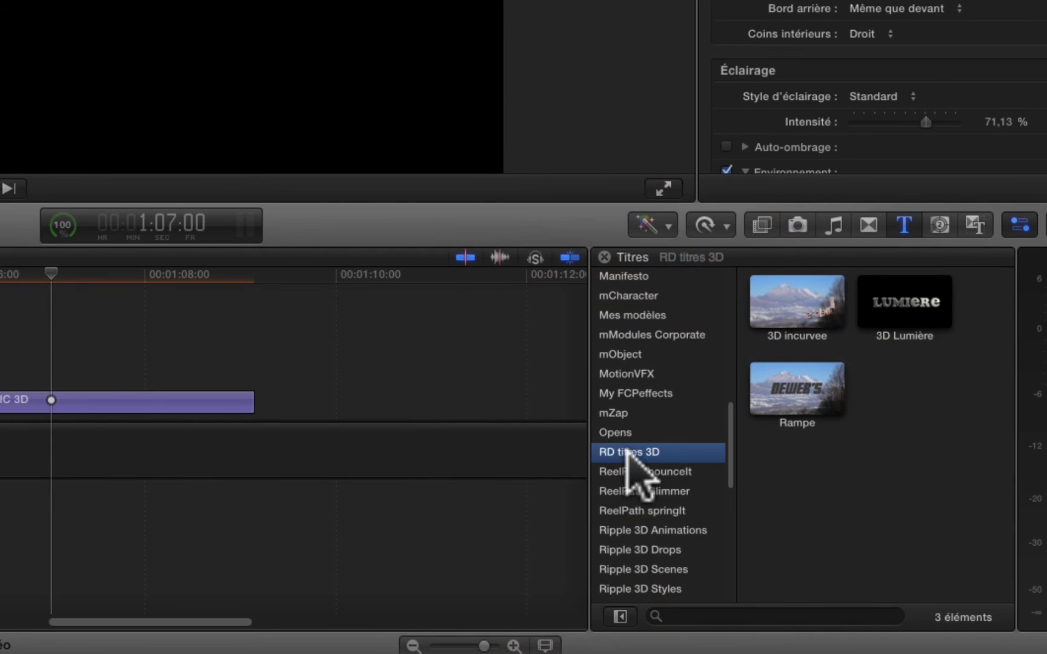
# Add the 3D Lumière title to the timeline at 00:01:12:00 and skim over it.
pyautogui.moveTo(924, 346); pyautogui.dragTo(234, 619)
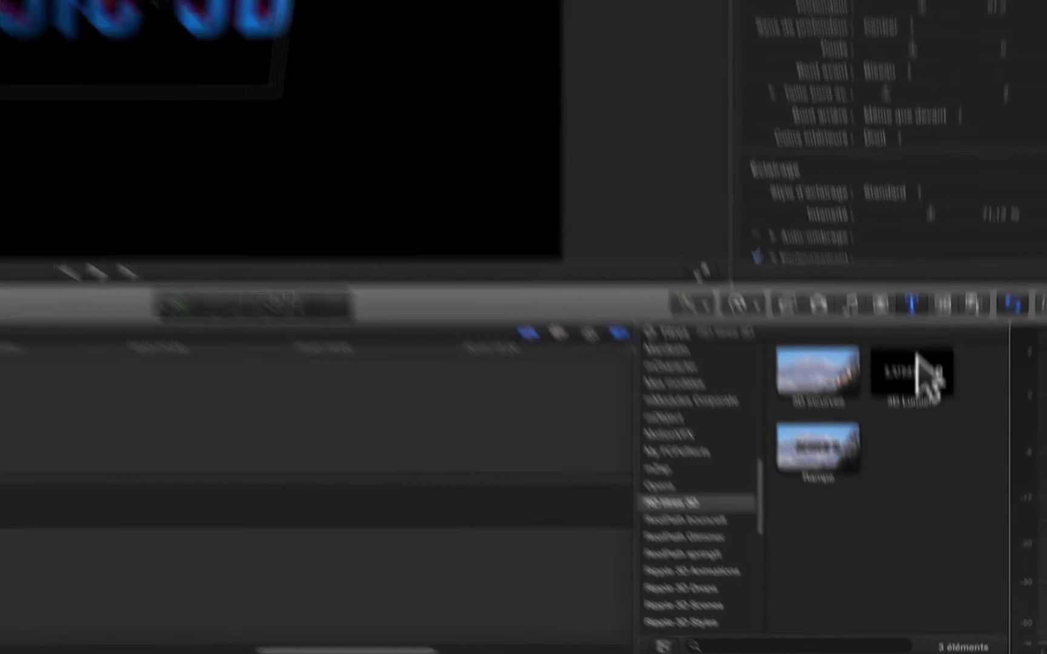
pyautogui.moveTo(916, 358); pyautogui.dragTo(229, 557)
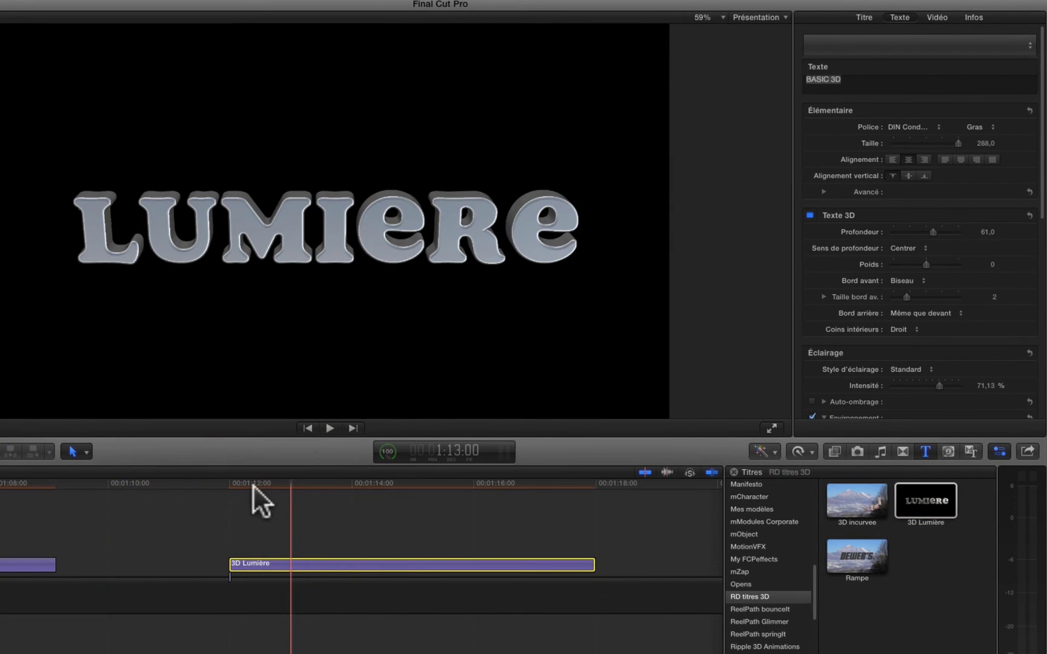
pyautogui.moveTo(291, 479); pyautogui.dragTo(379, 489)
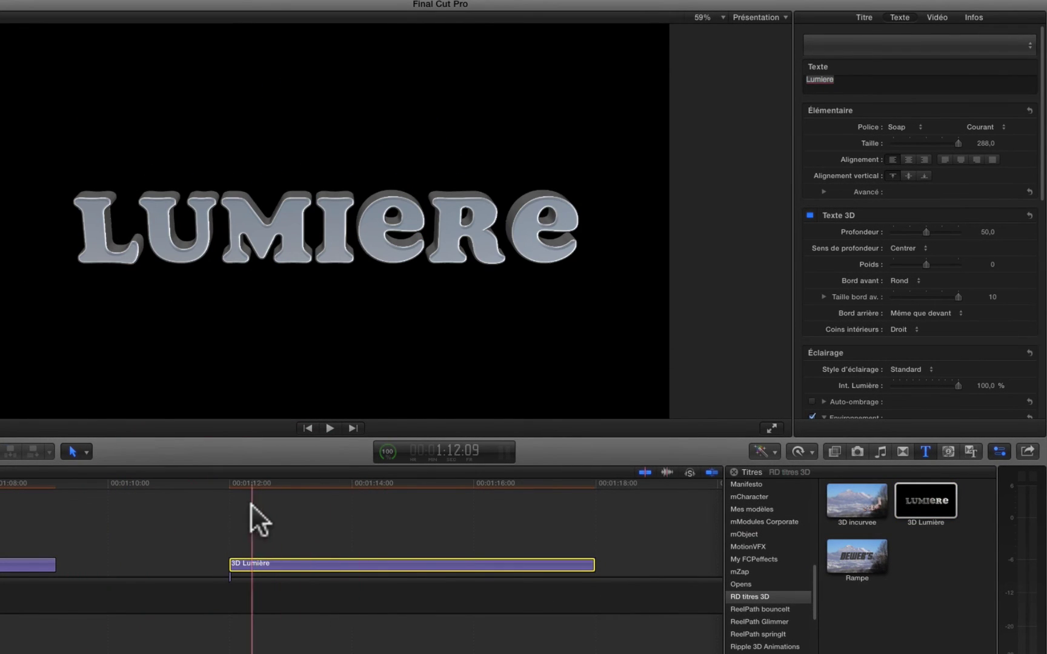
# At the title's start, set Int. Lumière and Int. Envir to 0% and add keyframes to all five published parameters.
pyautogui.click(227, 507)
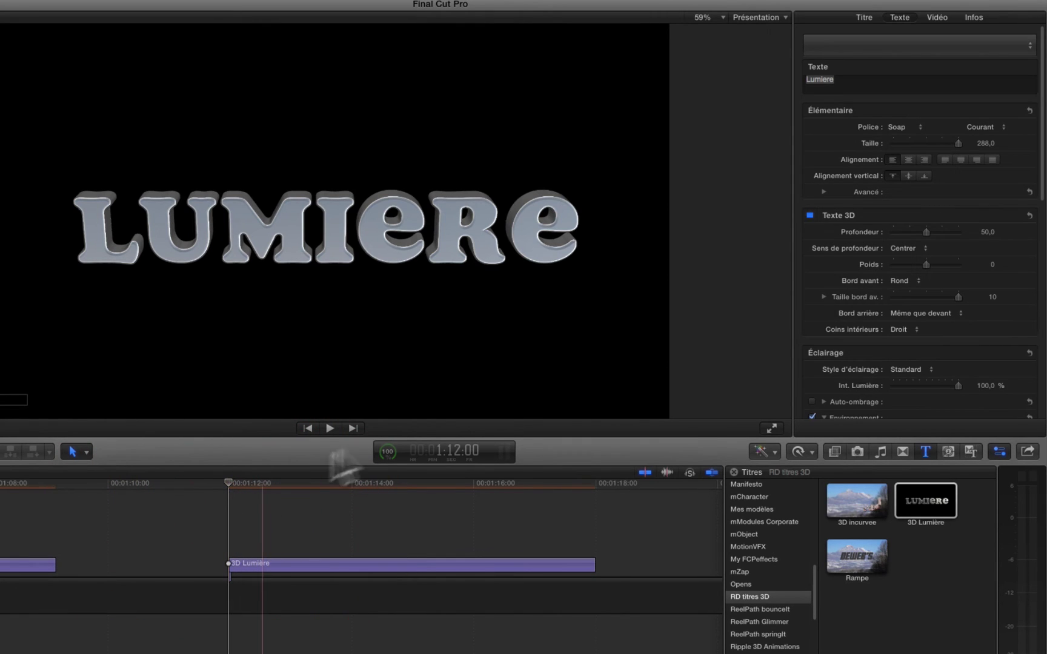
pyautogui.scroll(-3, 878, 278)
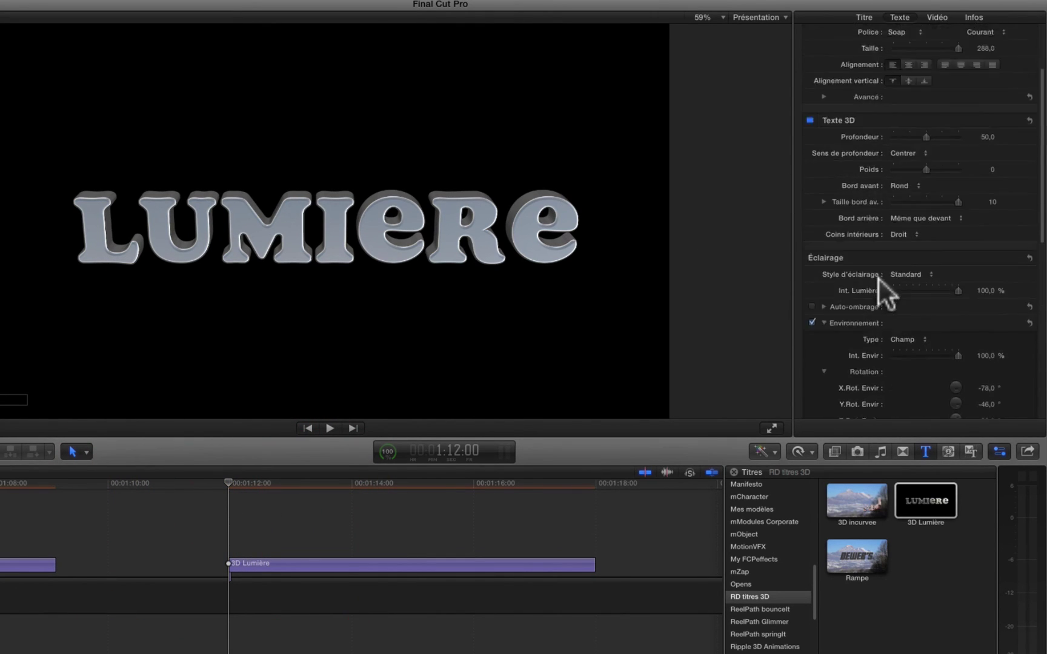
pyautogui.scroll(3, 879, 279)
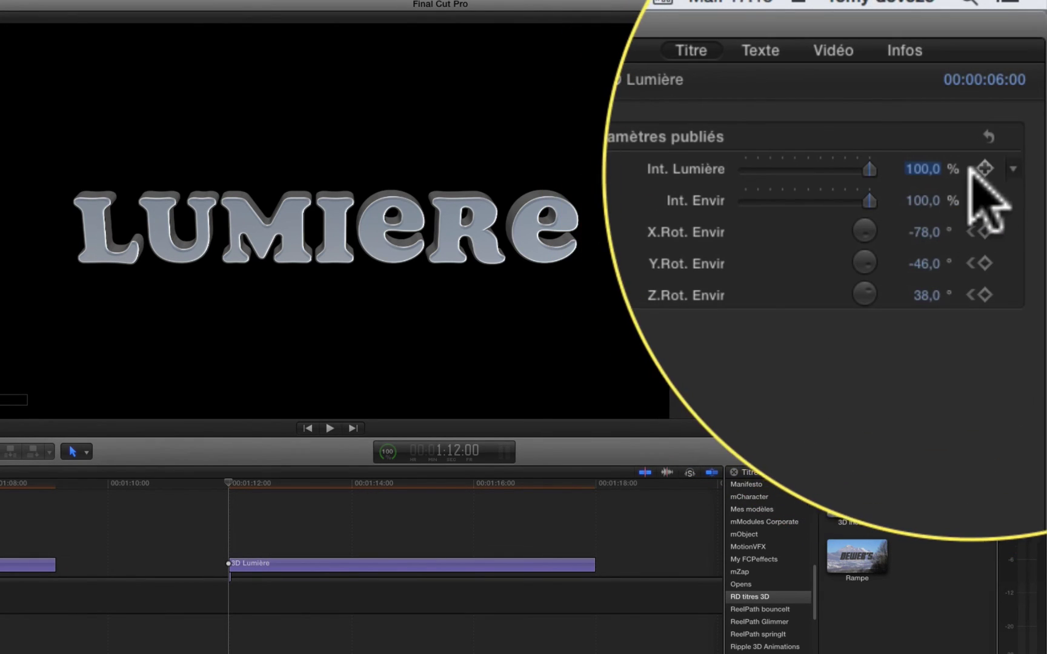
pyautogui.moveTo(866, 167); pyautogui.dragTo(703, 182)
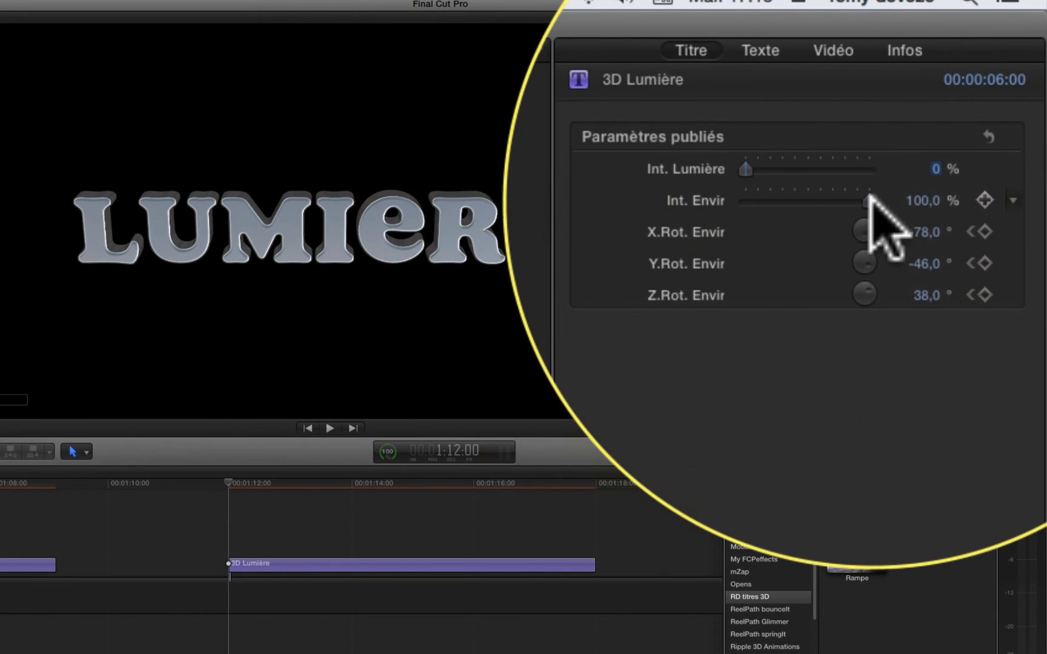
pyautogui.moveTo(867, 200); pyautogui.dragTo(681, 200)
pyautogui.click(983, 170)
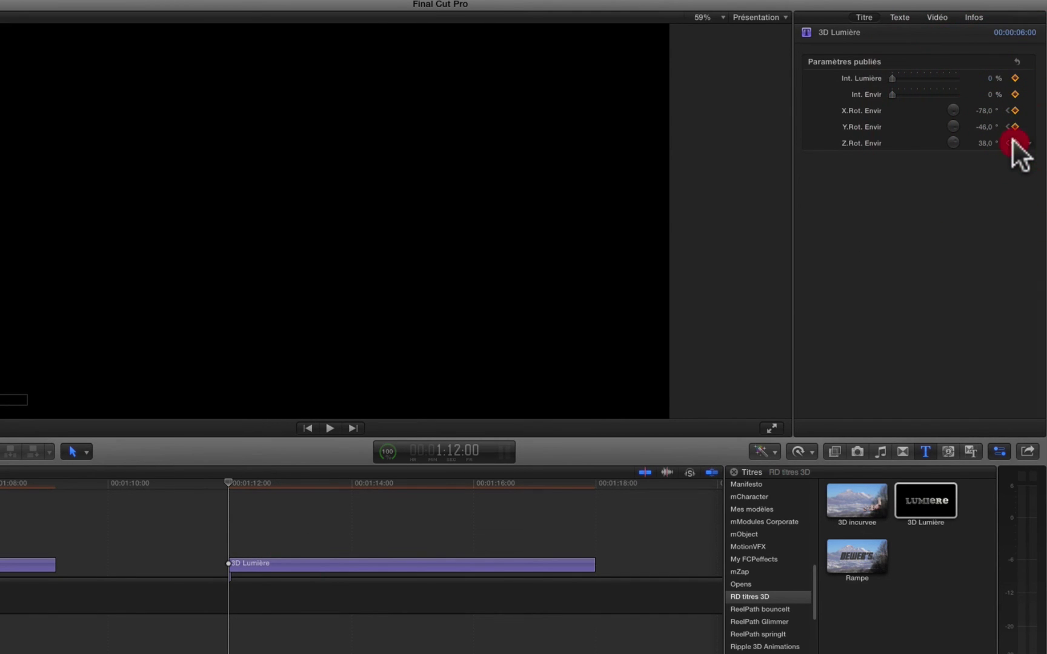
# At 00:01:13:11, set Int. Lumière to 100% and Int. Envir to 30%.
pyautogui.moveTo(223, 481); pyautogui.dragTo(262, 485)
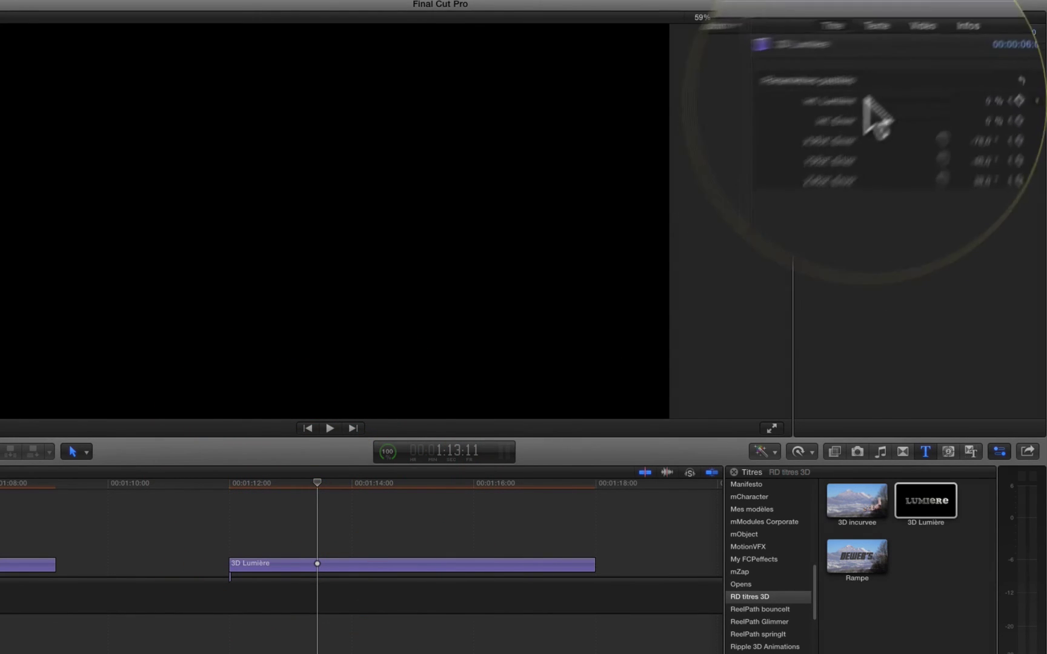
pyautogui.moveTo(891, 78); pyautogui.dragTo(981, 78)
pyautogui.moveTo(761, 193); pyautogui.dragTo(782, 197)
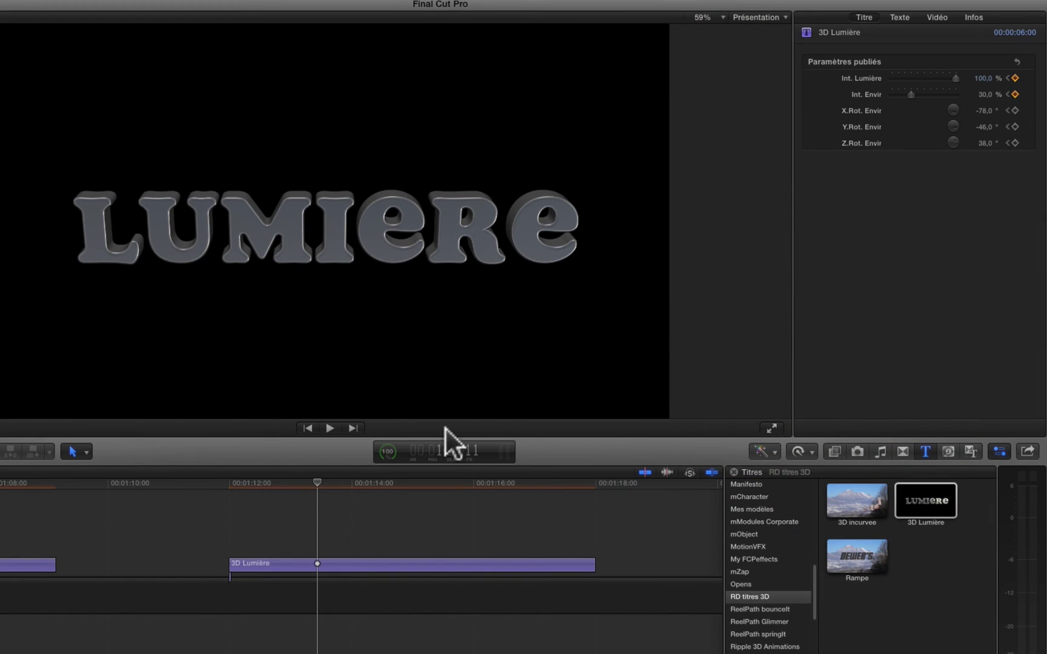
# At 00:01:16:24, add keyframes that hold Int. Lumière at 100% and Int. Envir at 30%.
pyautogui.moveTo(316, 477); pyautogui.dragTo(533, 488)
pyautogui.click(591, 478)
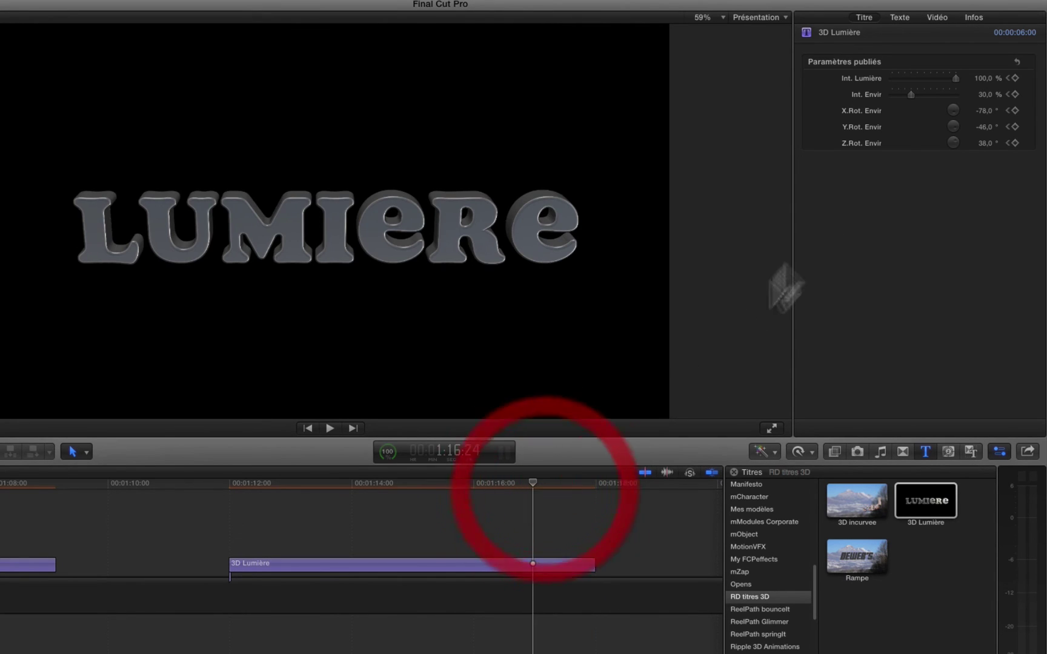
pyautogui.click(1010, 93)
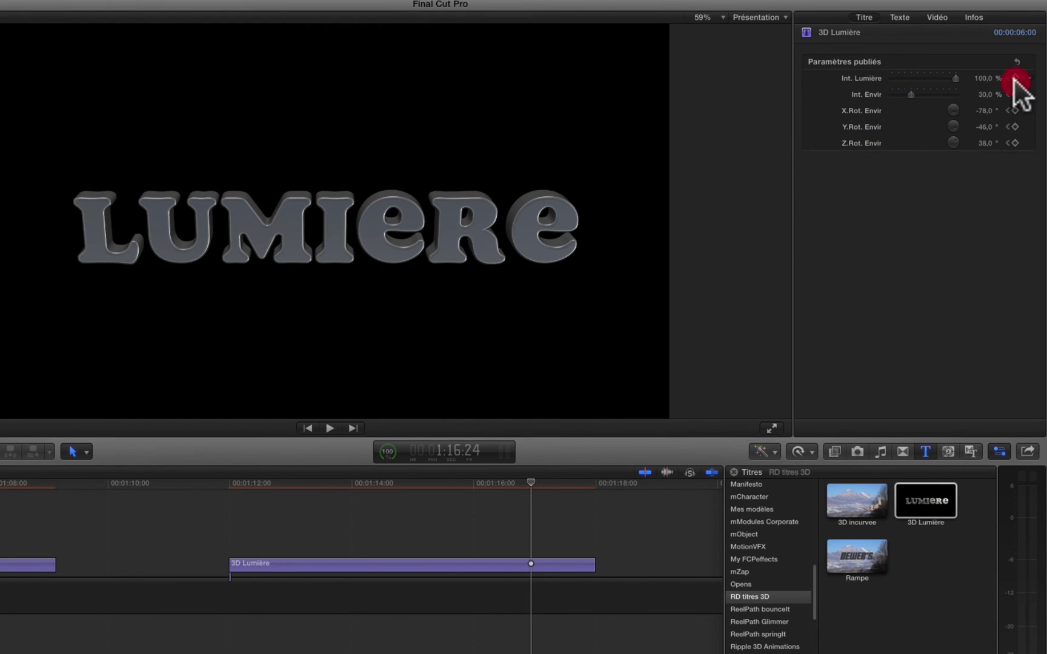
# On the title's last frame, 00:01:17:24, set Int. Lumière and Int. Envir to 0%.
pyautogui.moveTo(526, 477); pyautogui.dragTo(586, 489)
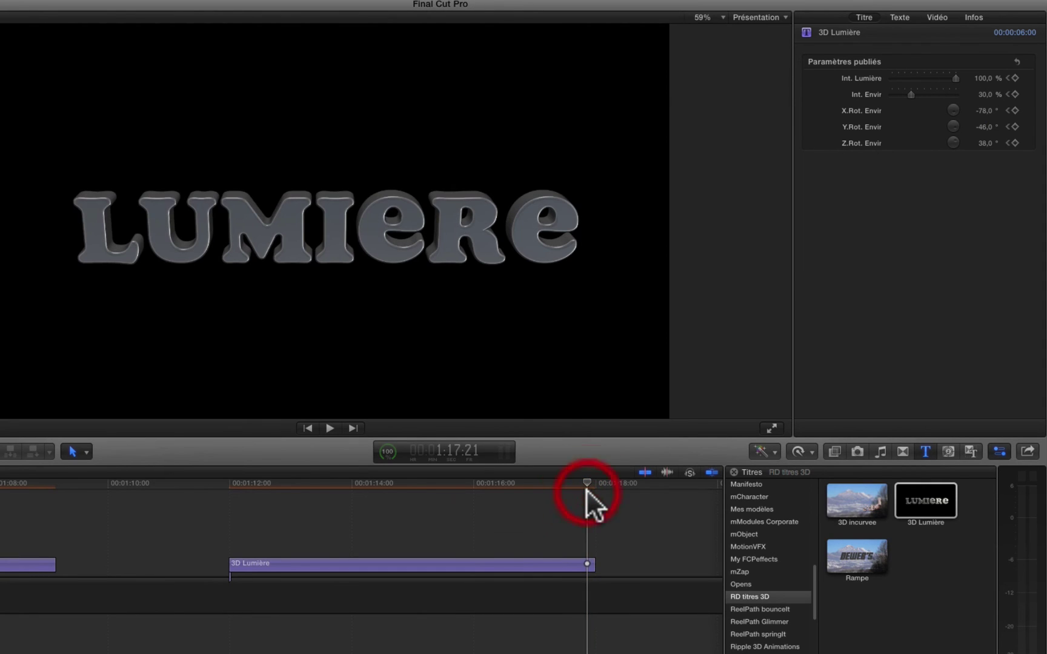
pyautogui.press('Right')
pyautogui.press('Right')
pyautogui.press('Right')
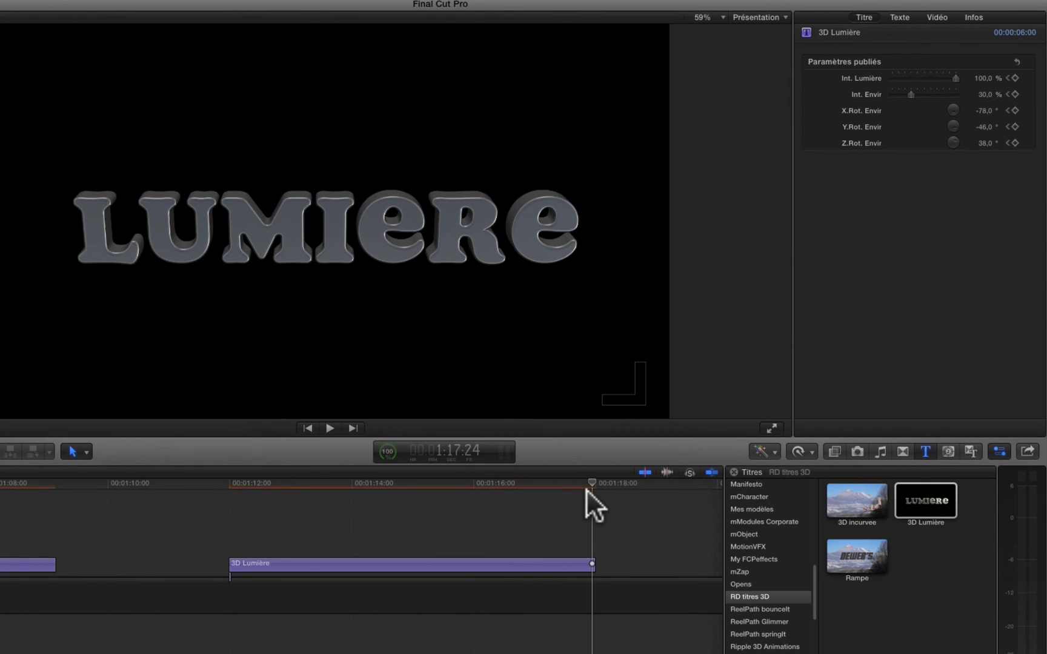
pyautogui.moveTo(955, 76); pyautogui.dragTo(868, 93)
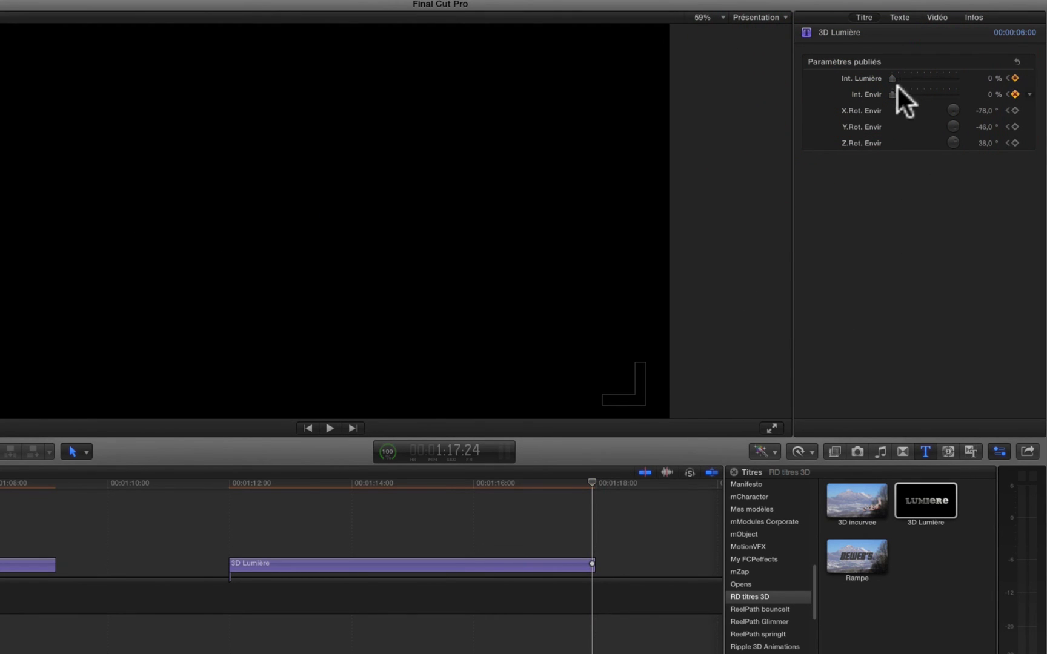
# Raise Int. Envir to 100%, set X, Y and Z Rot. Envir to -204°, -192° and -85°, and return Int. Envir to 0%.
pyautogui.moveTo(892, 89); pyautogui.dragTo(984, 143)
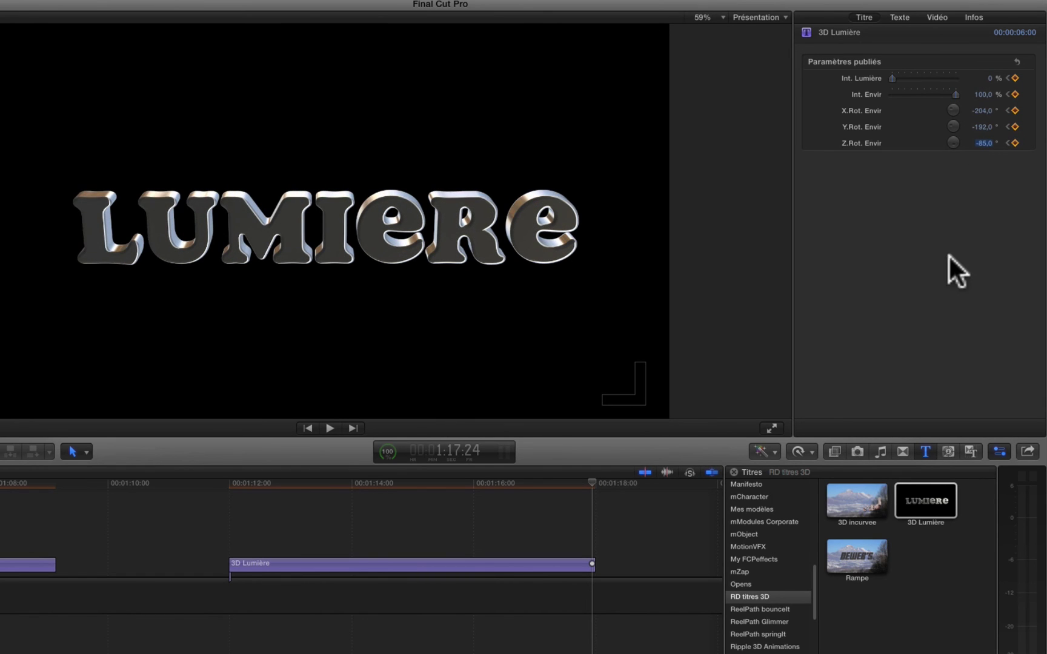
pyautogui.moveTo(956, 95); pyautogui.dragTo(846, 98)
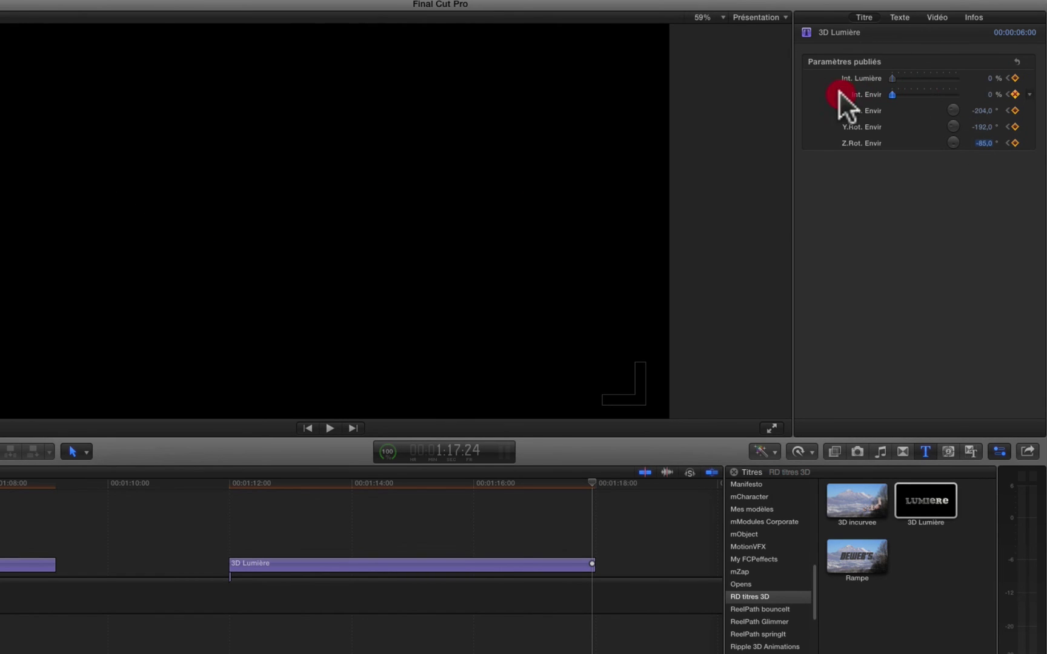
# Play the 3D Lumière title from 00:01:12:00 to review the animated lighting and environment rotation.
pyautogui.click(562, 483)
pyautogui.moveTo(512, 487); pyautogui.dragTo(211, 537)
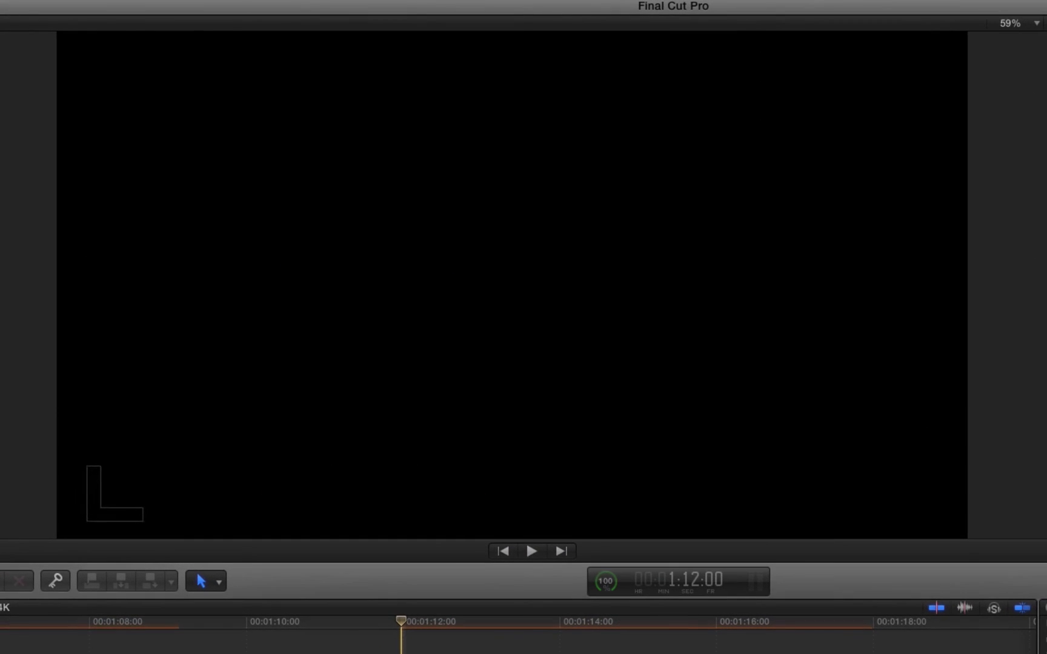
pyautogui.press('space')
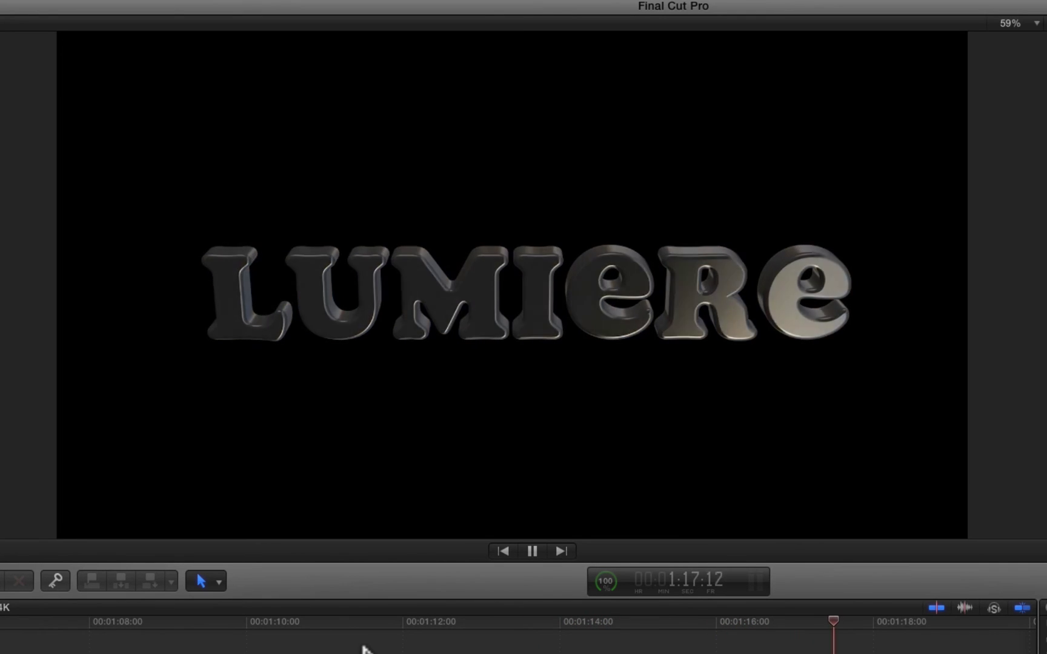
pyautogui.press('space')
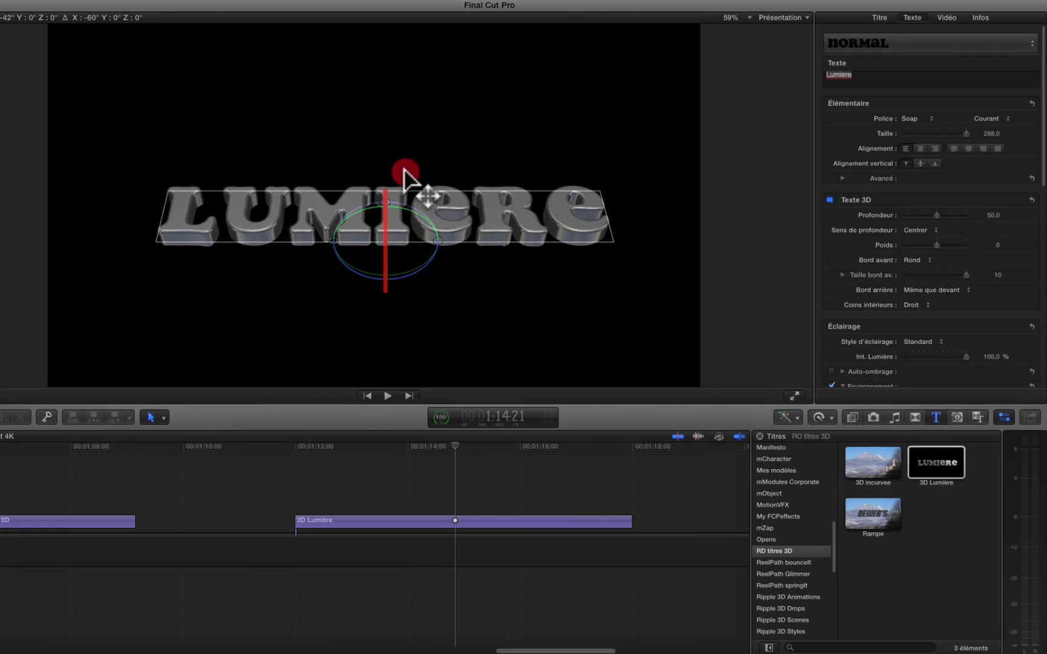
# Tilt the Lumiere text about its X axis in the viewer and replace its material with Yellow Plastic, checking it at 00:01:15:04.
pyautogui.moveTo(404, 172); pyautogui.dragTo(395, 192)
pyautogui.scroll(-3, 903, 237)
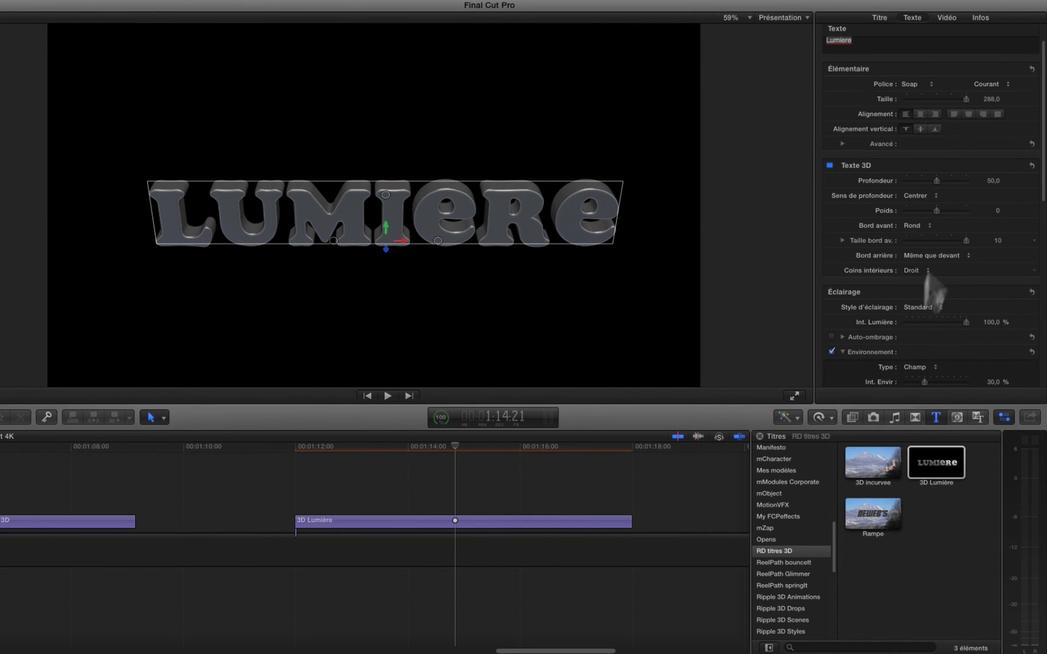
pyautogui.scroll(-10, 872, 300)
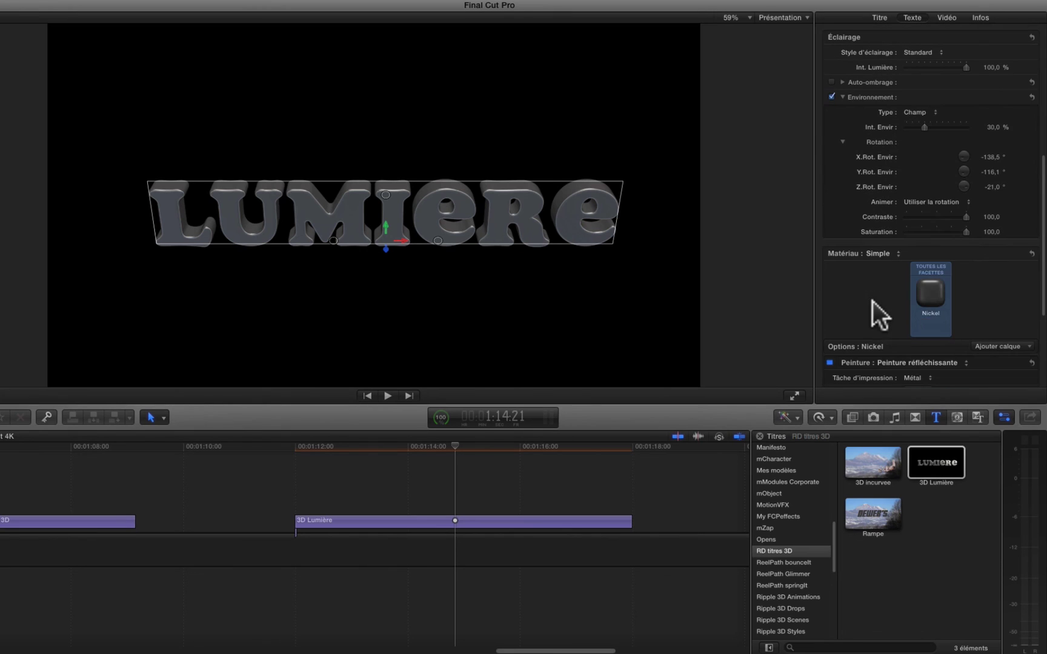
pyautogui.click(927, 294)
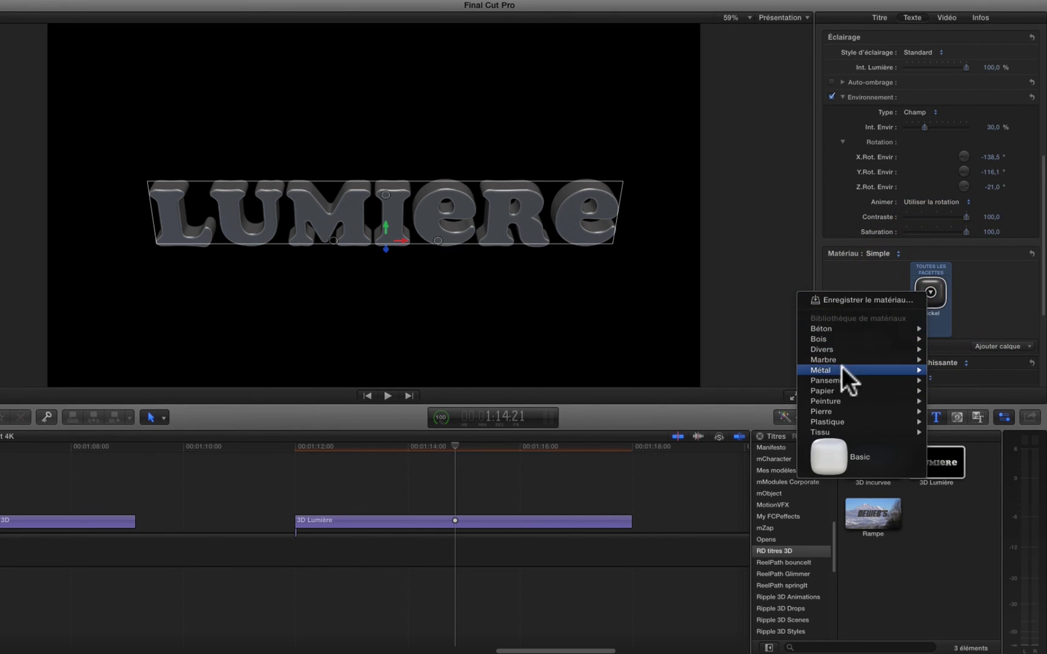
pyautogui.moveTo(819, 413)
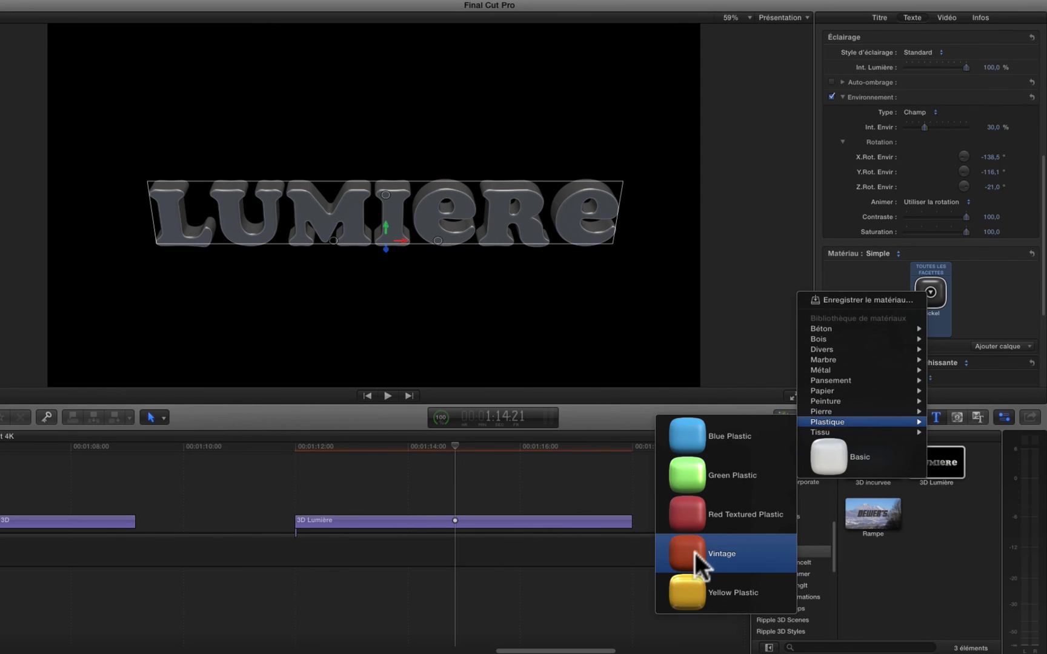
pyautogui.click(688, 590)
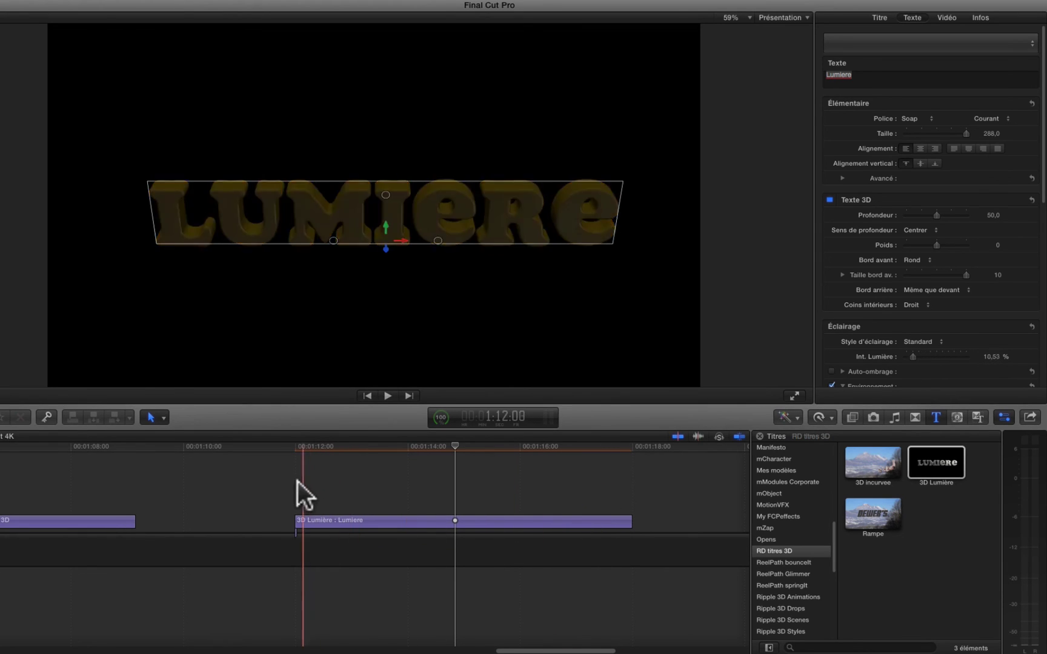
pyautogui.click(471, 493)
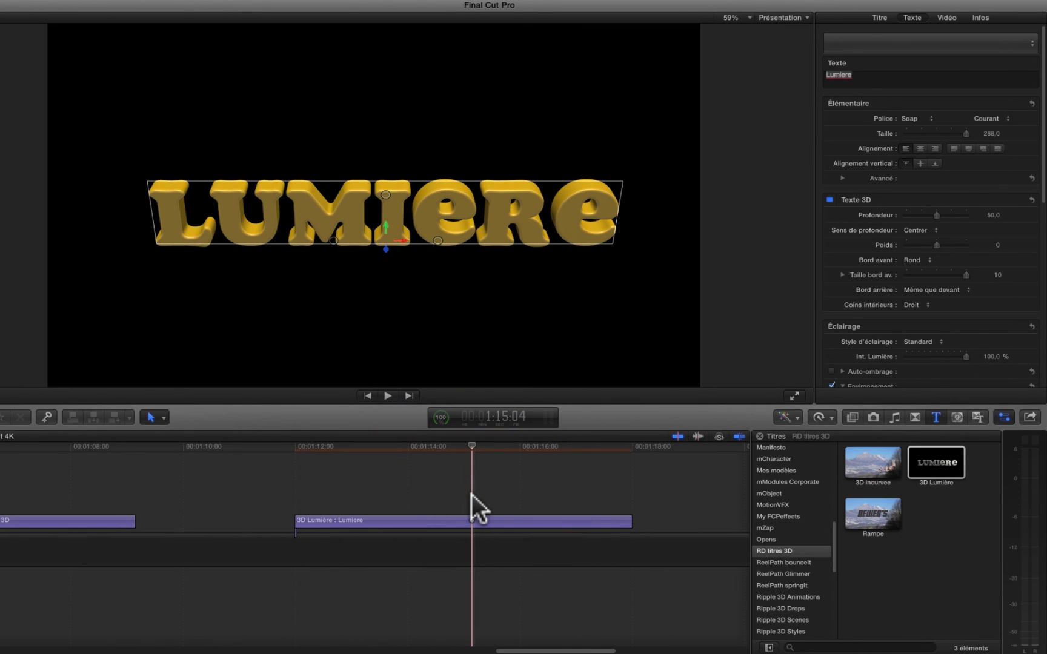